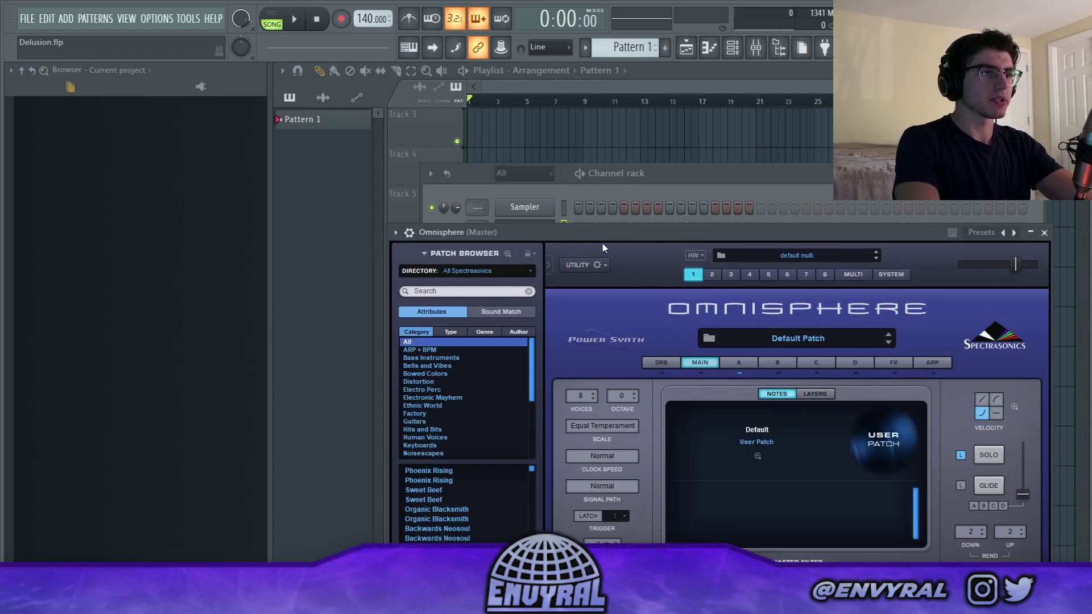
Load the KPRO - Cold Shoulder patch from the Synth Short category of Omnisphere's Hardware Library.
drag(601, 231, 574, 143)
click(466, 187)
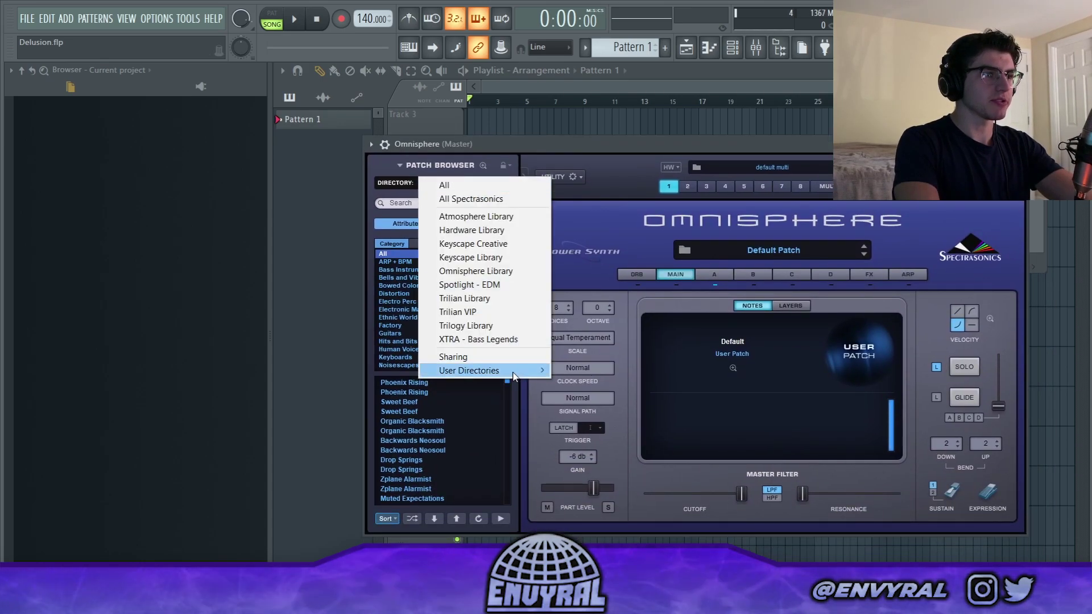
click(467, 229)
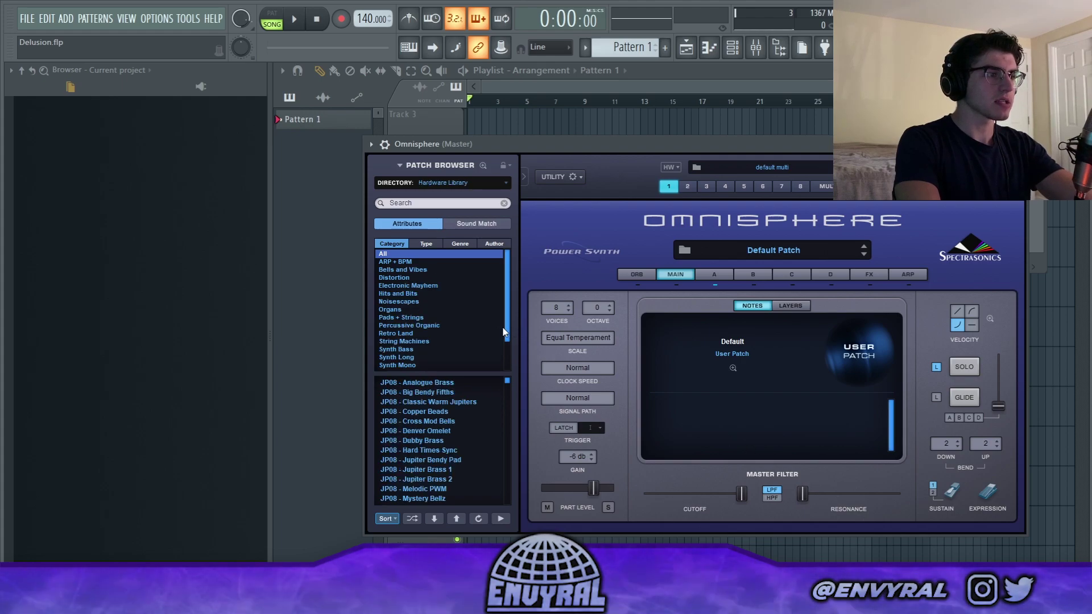
drag(505, 332, 504, 367)
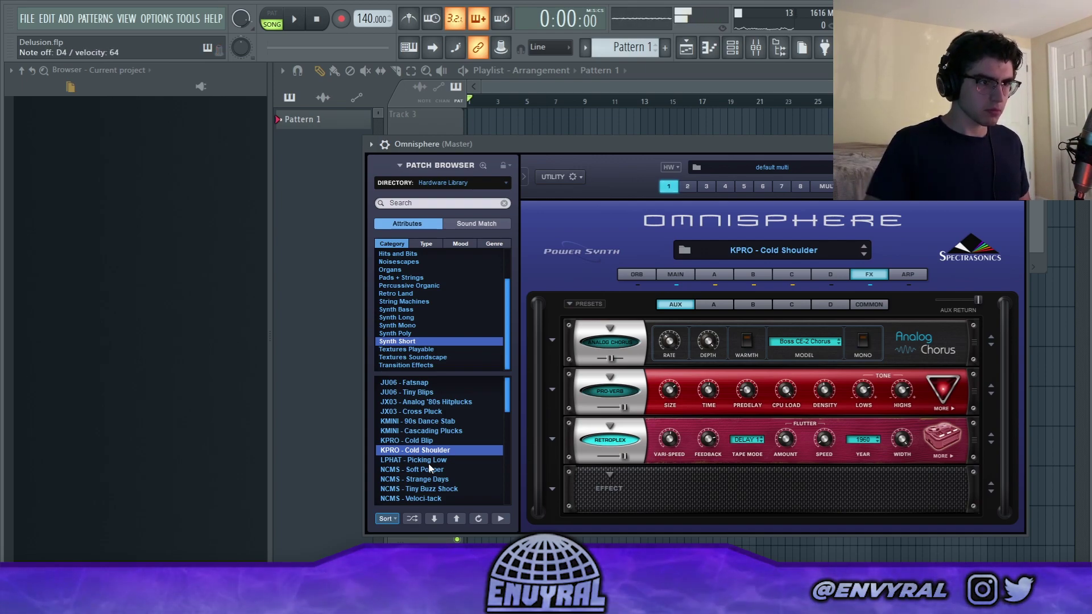
Close the Omnisphere window and open the Omnisphere channel's piano roll, showing the first eight bars.
key(Escape)
right_click(506, 228)
click(595, 229)
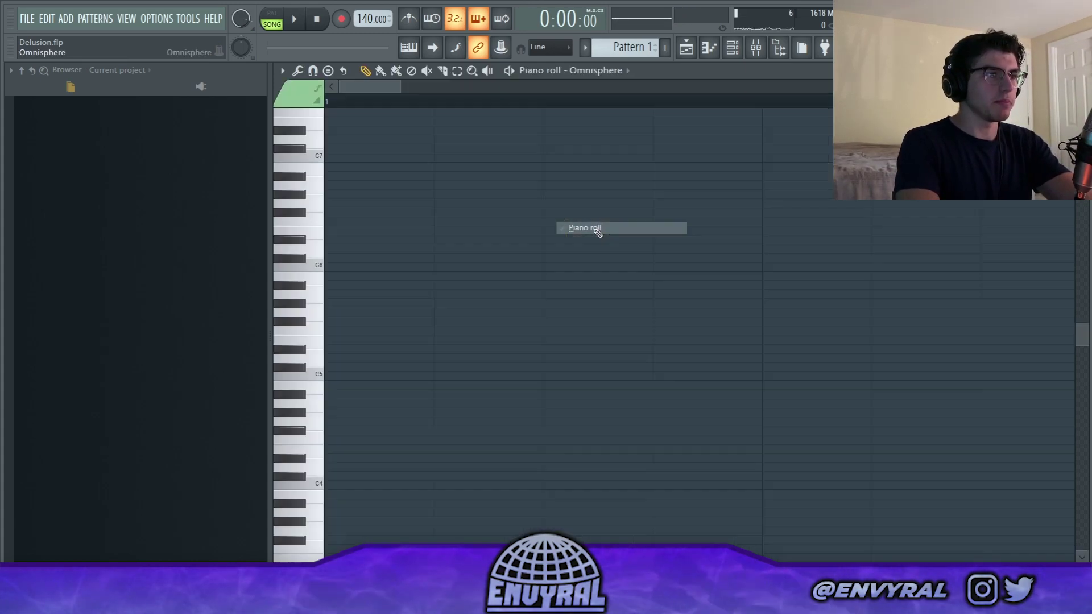
scroll(549, 101, down, 3)
scroll(519, 228, down, 3)
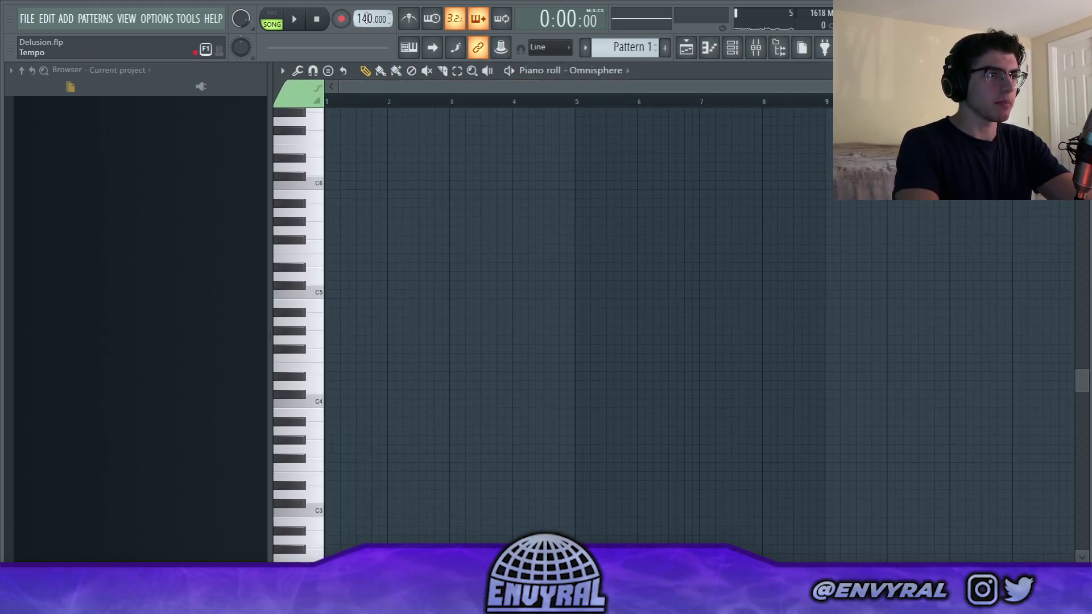
At 150 BPM with the metronome on, record a staccato chord progression from bar 1 for Omnisphere.
key(r)
key(space)
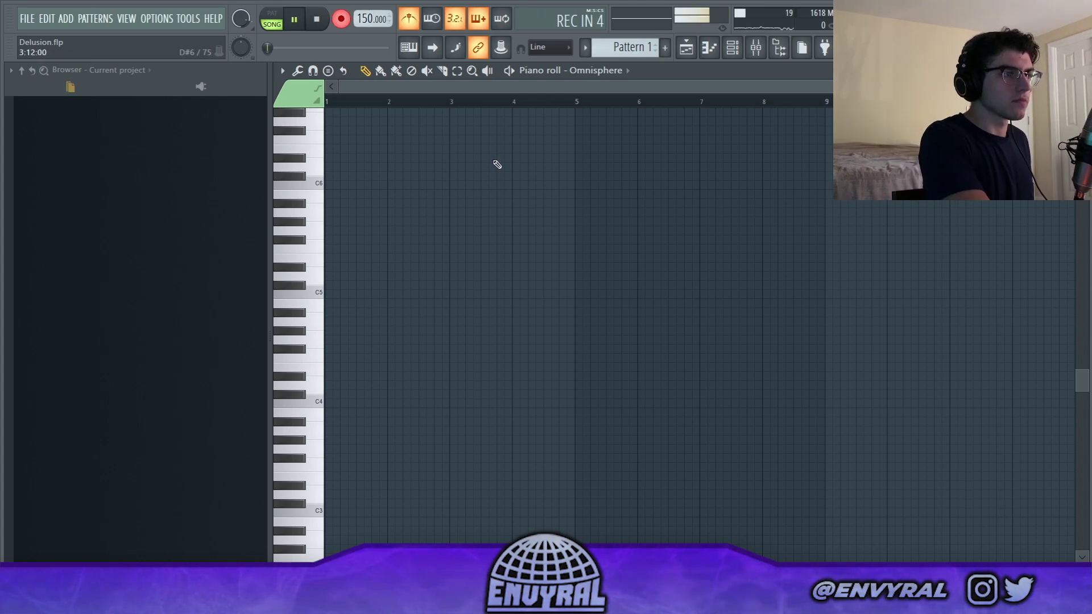
key(j)
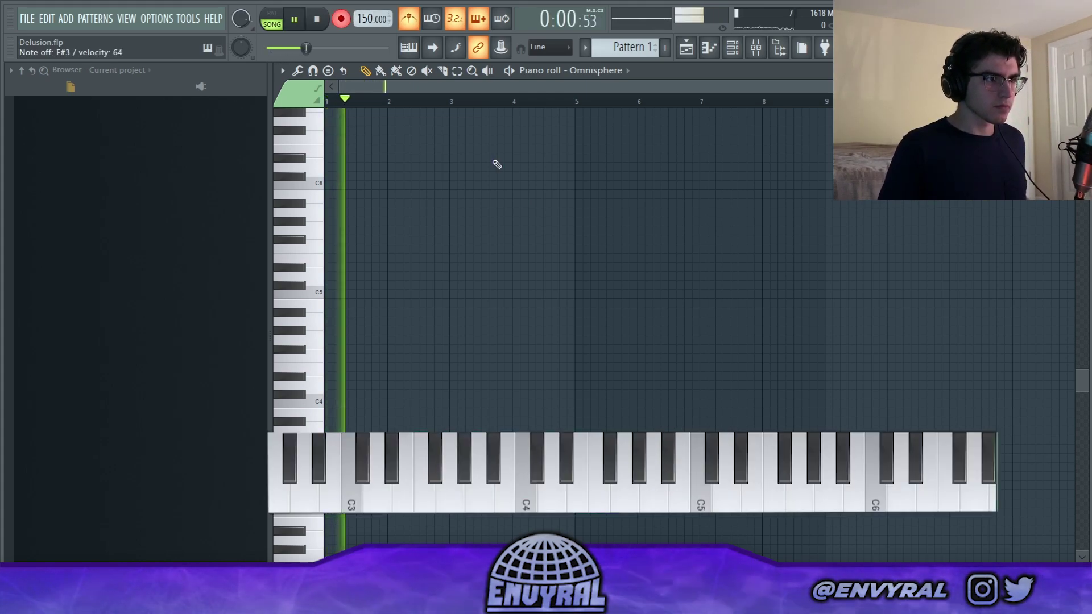
key(comma)
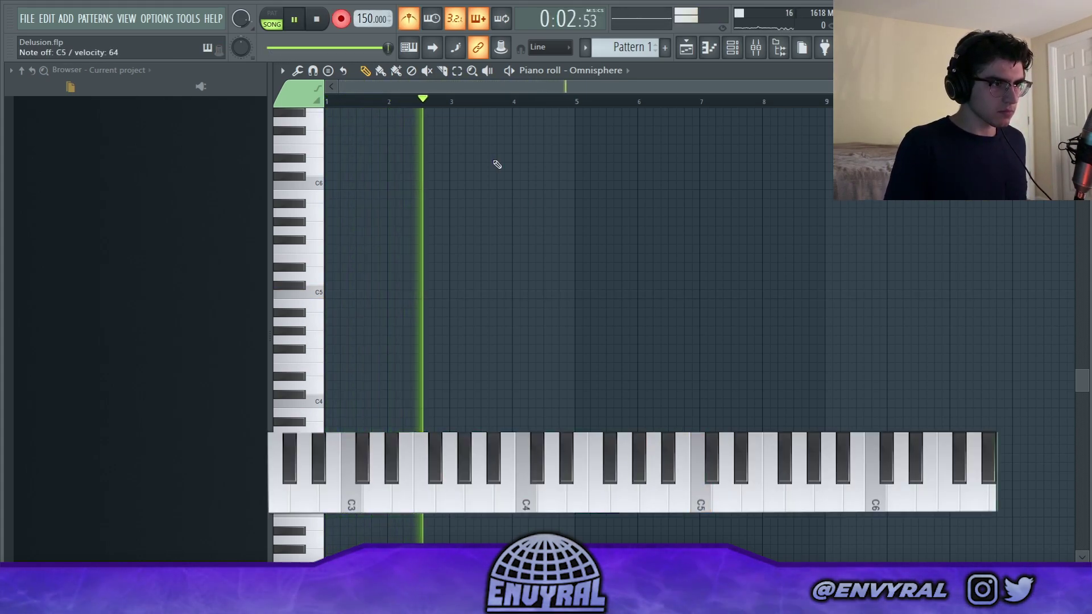
key(l)
key(j)
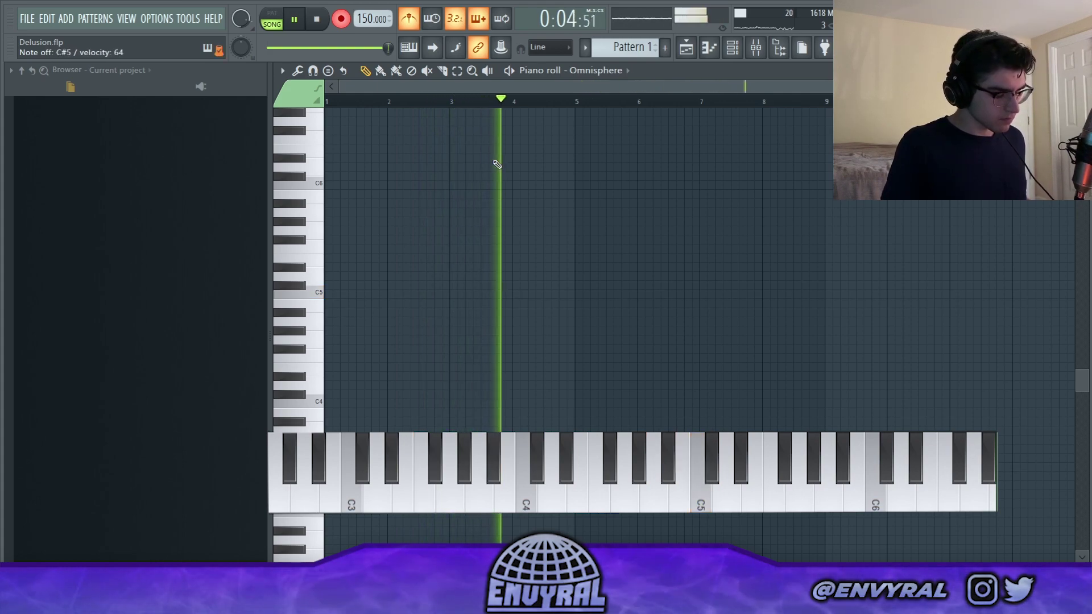
key(z)
key(comma)
key(r)
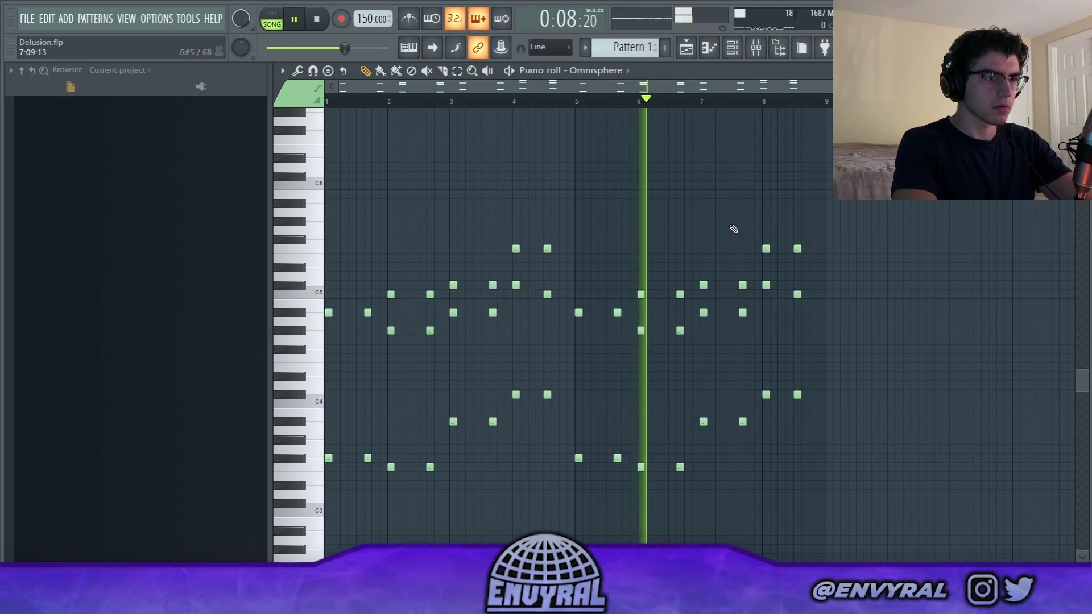
Raise the C5 note in the second chord of bar 6 to D#5 and play from there.
key(space)
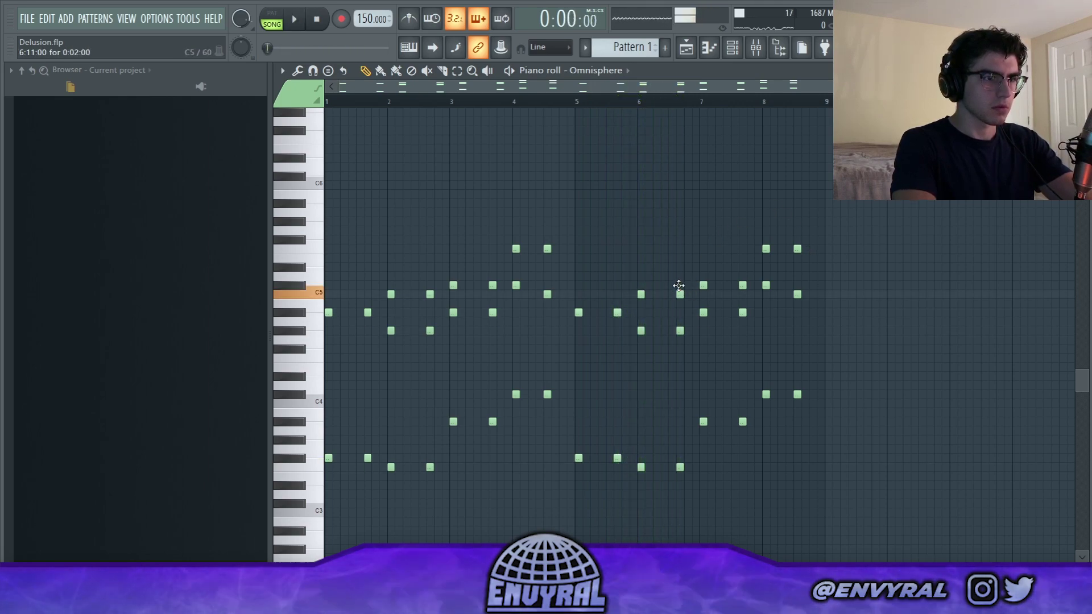
click(639, 101)
key(space)
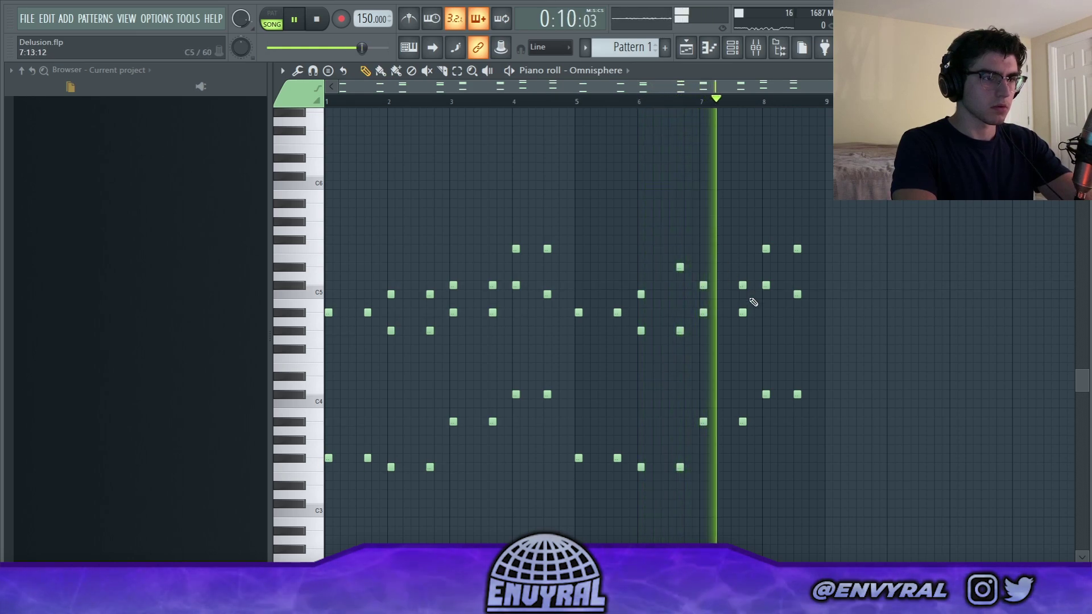
Add a G#5 note to the second chord of bar 7, remove its C#5 note and replay from bar 7.
key(space)
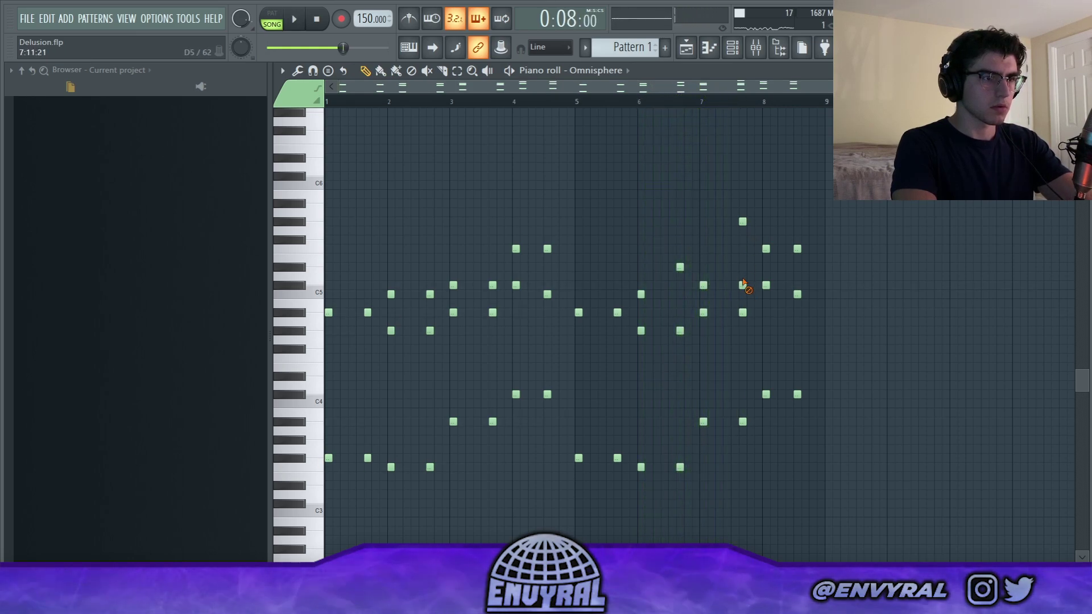
right_click(746, 284)
key(space)
click(703, 101)
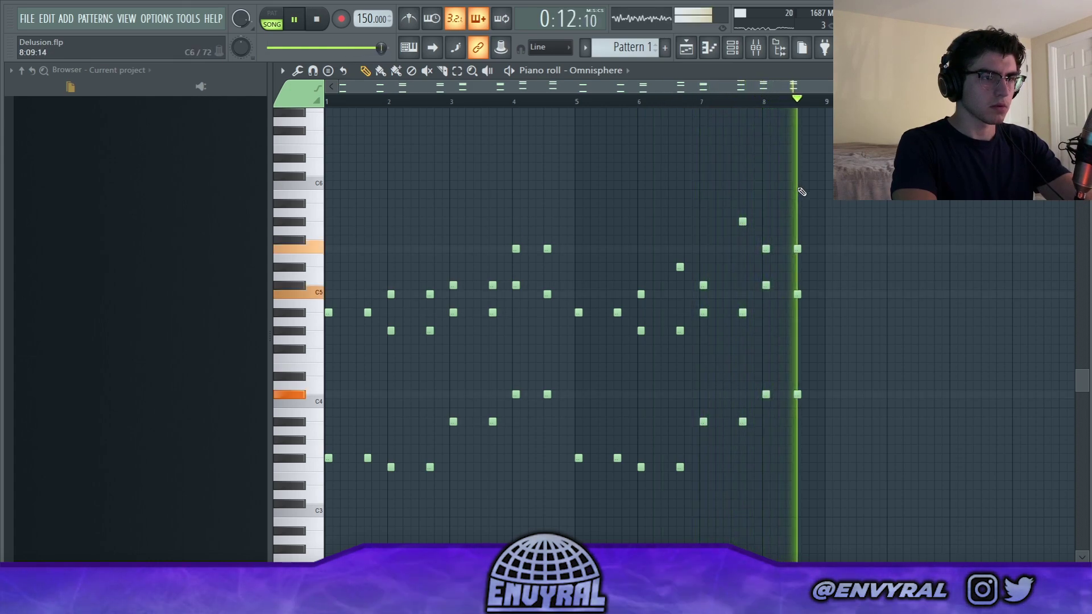
Add a D#5 note near the end of bar 8 and restore the C#5 note in bar 7's second chord.
key(space)
click(812, 267)
click(742, 285)
key(space)
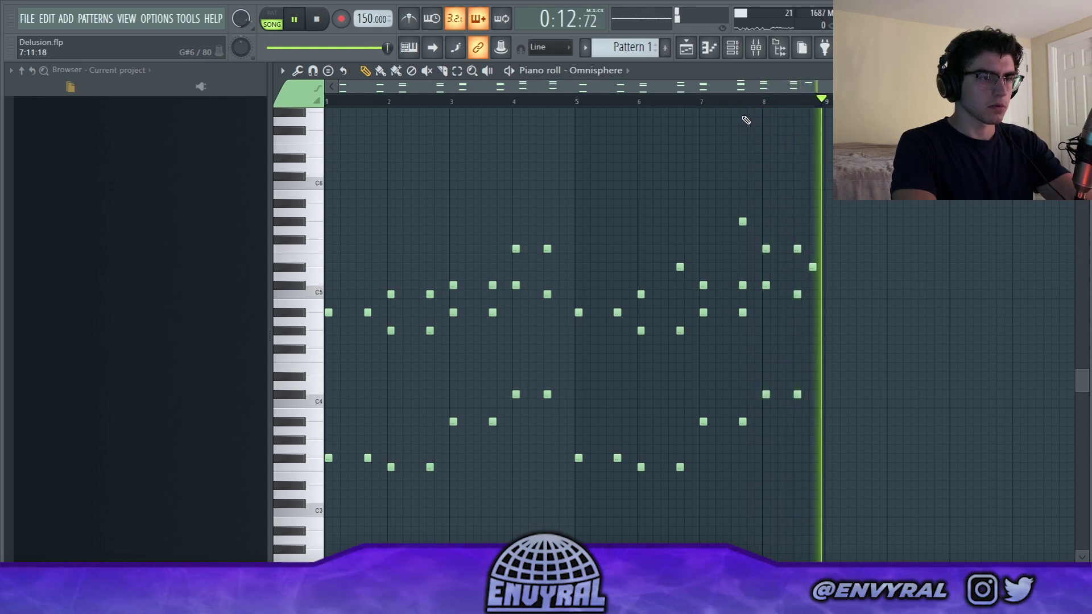
Turn on the metronome and rehearse a high melody over the chord progression.
click(417, 22)
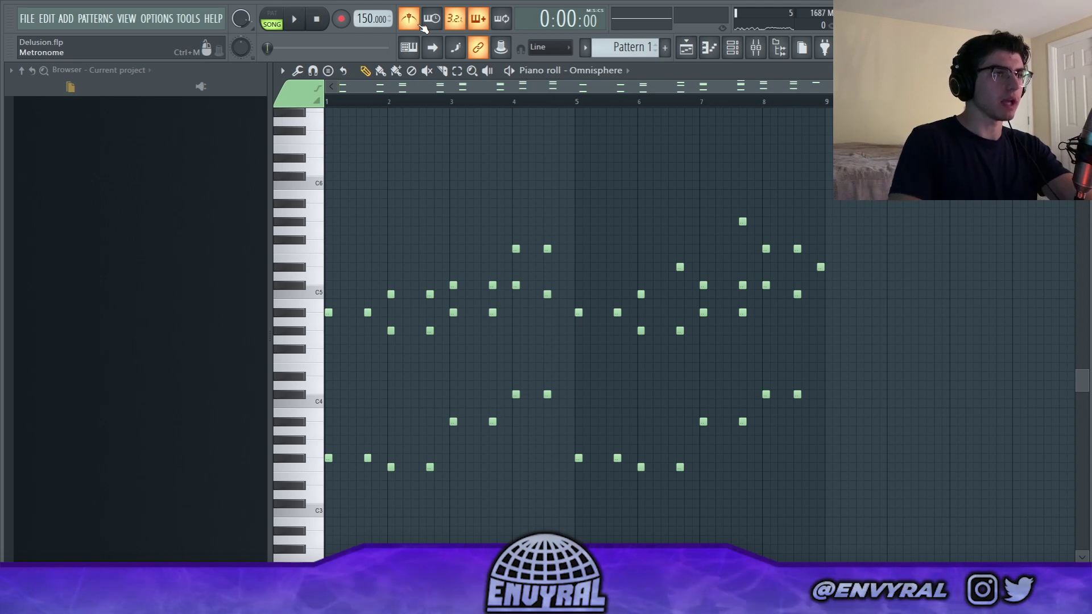
key(space)
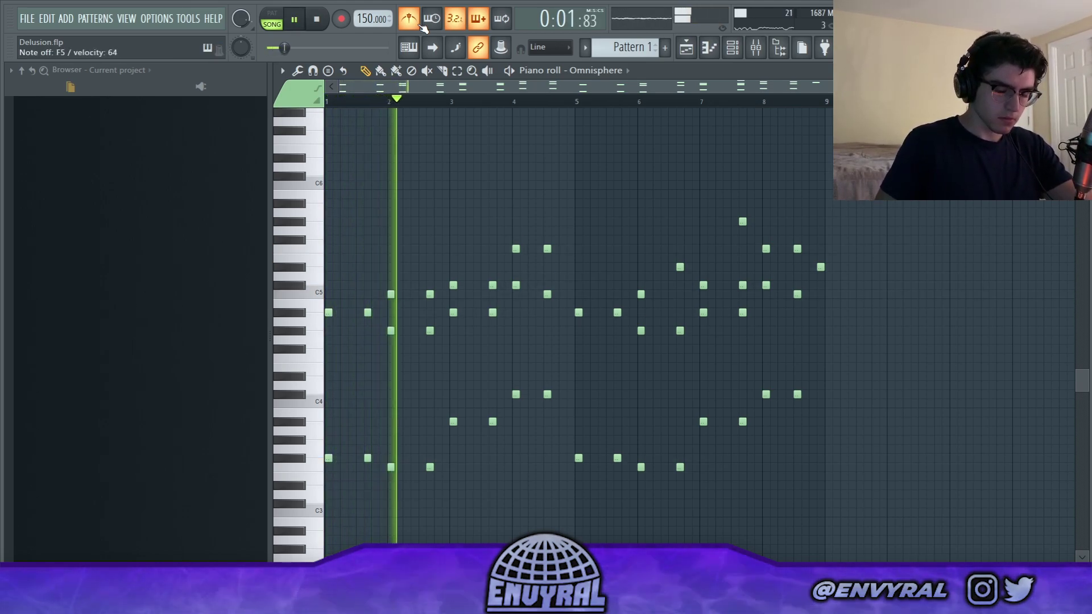
key(space)
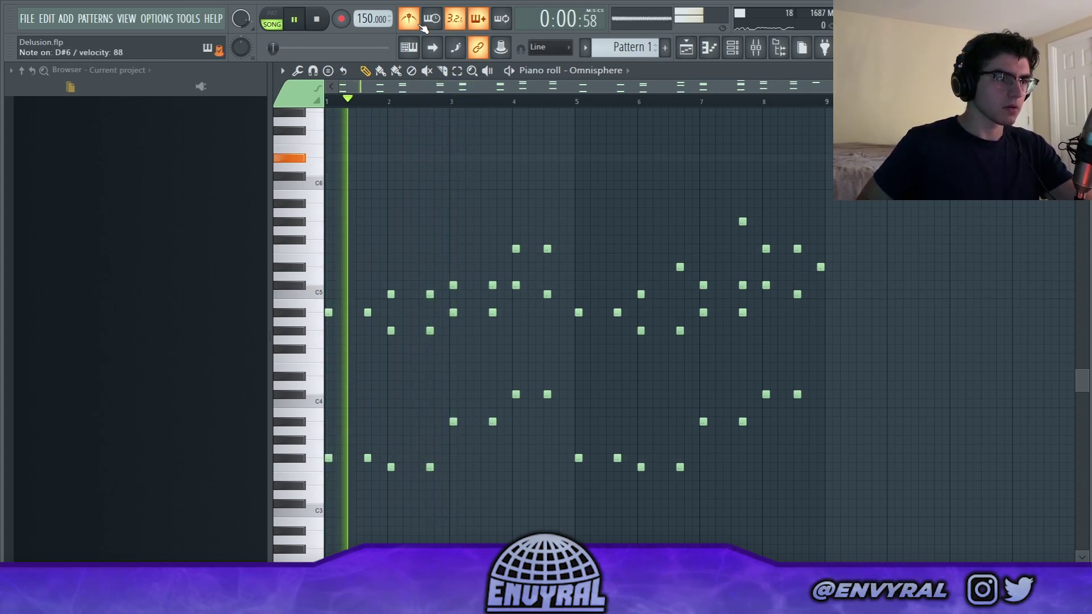
key(space)
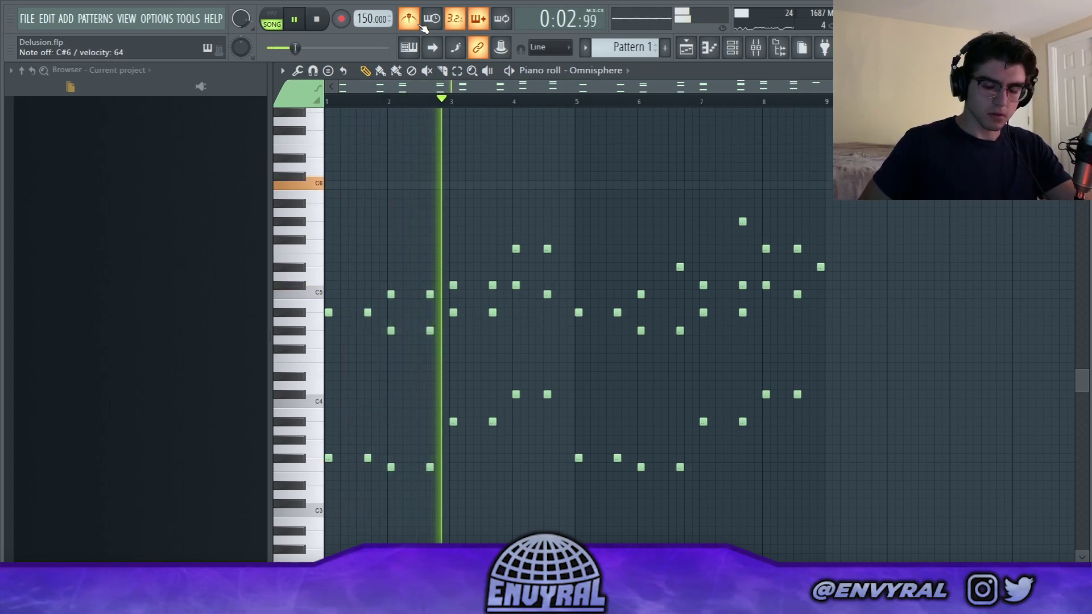
key(space)
Record a lead melody over the chords in the octave around C6, using the Notes and automation recording option.
scroll(467, 186, up, 3)
key(r)
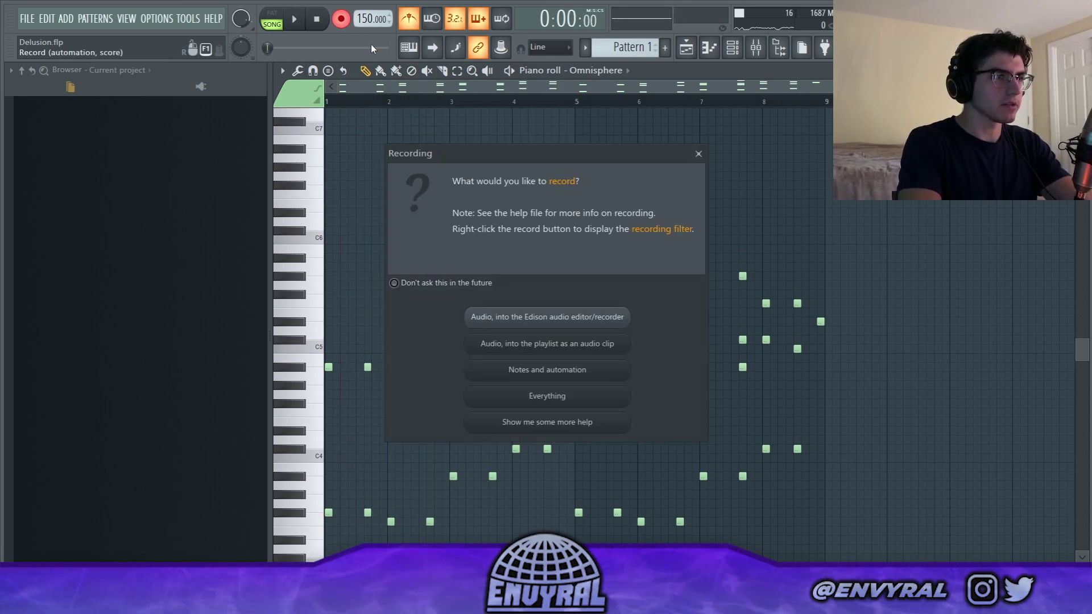
click(549, 375)
key(space)
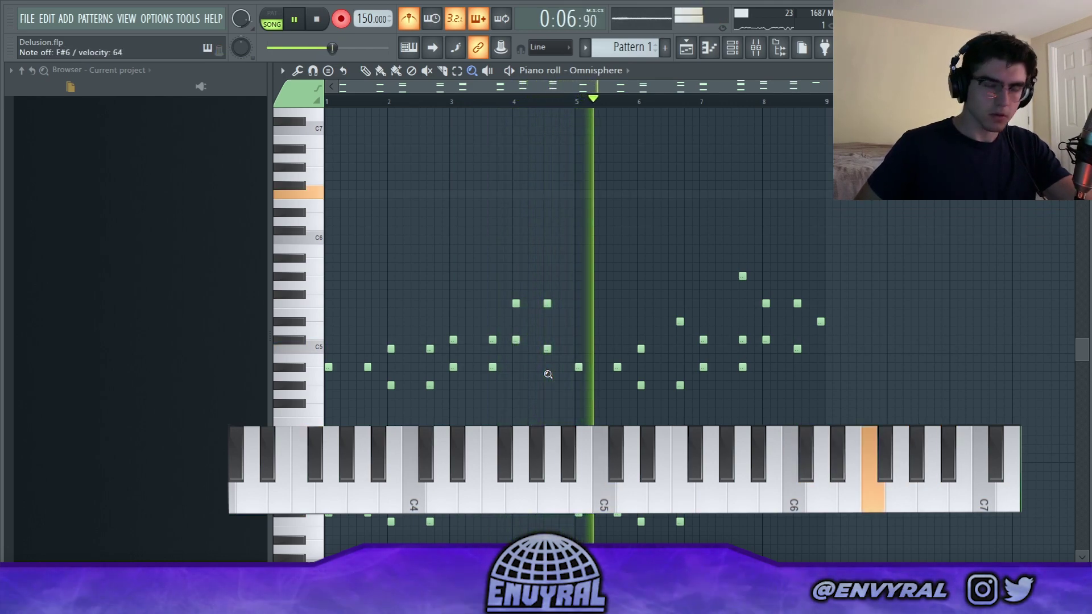
key(space)
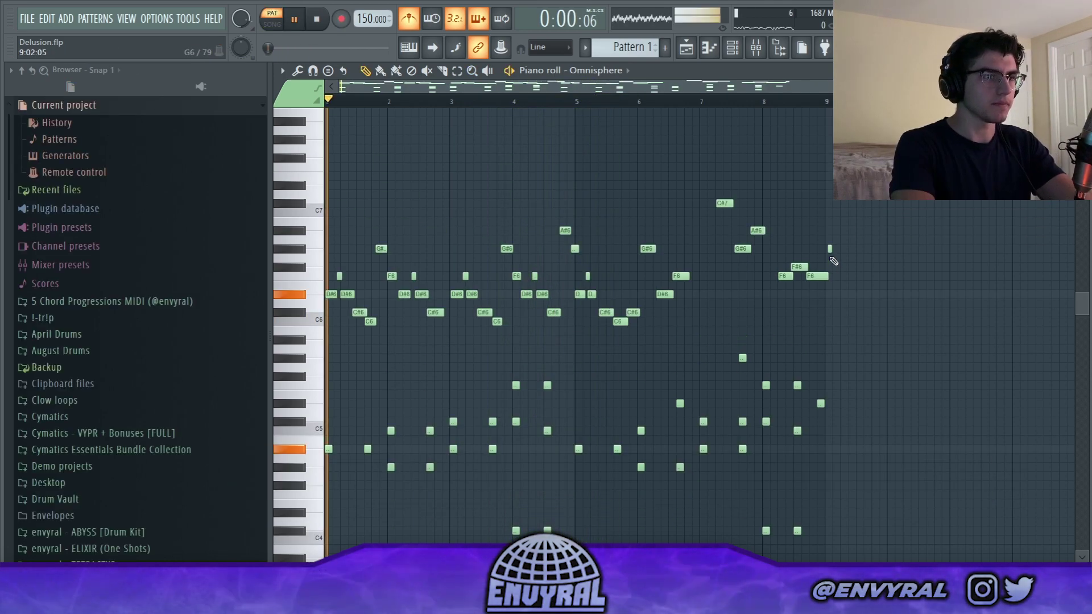
Turn off the metronome, end the melody with a D#6 note at the end of bar 8 and play it back.
click(413, 26)
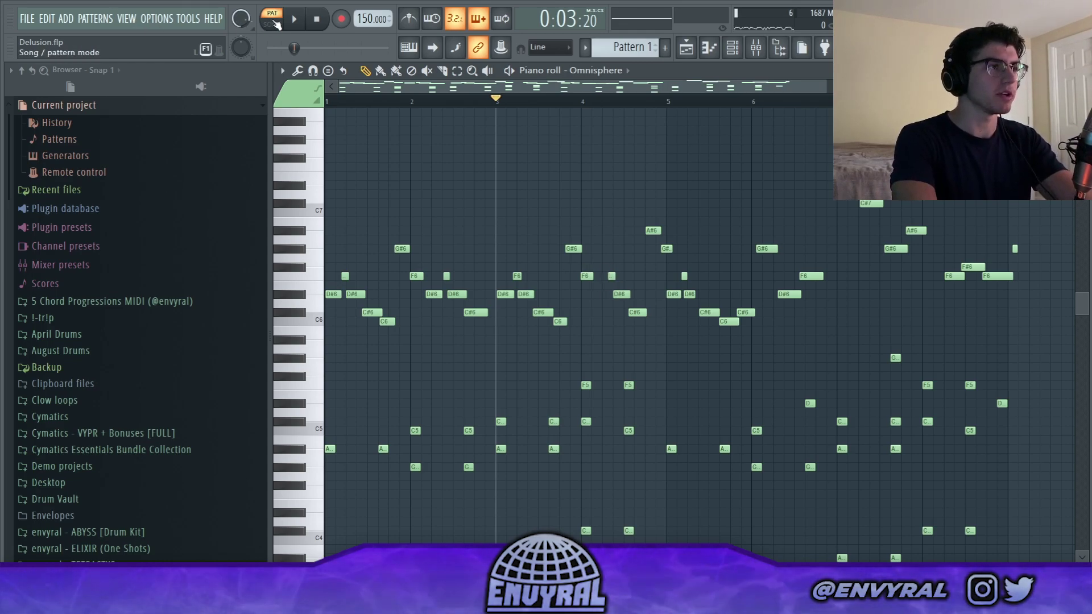
click(913, 295)
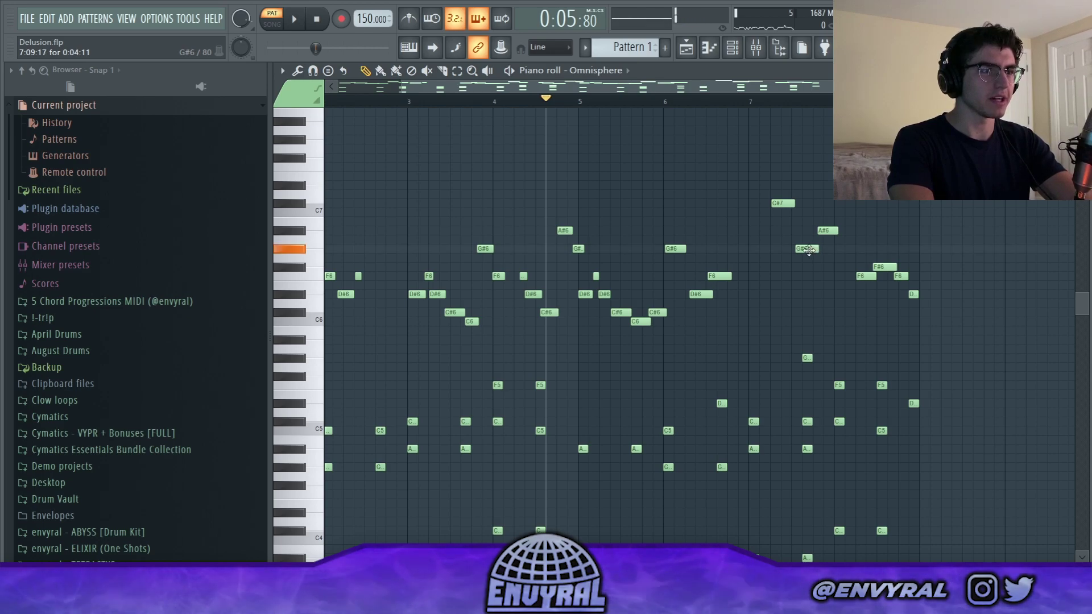
key(space)
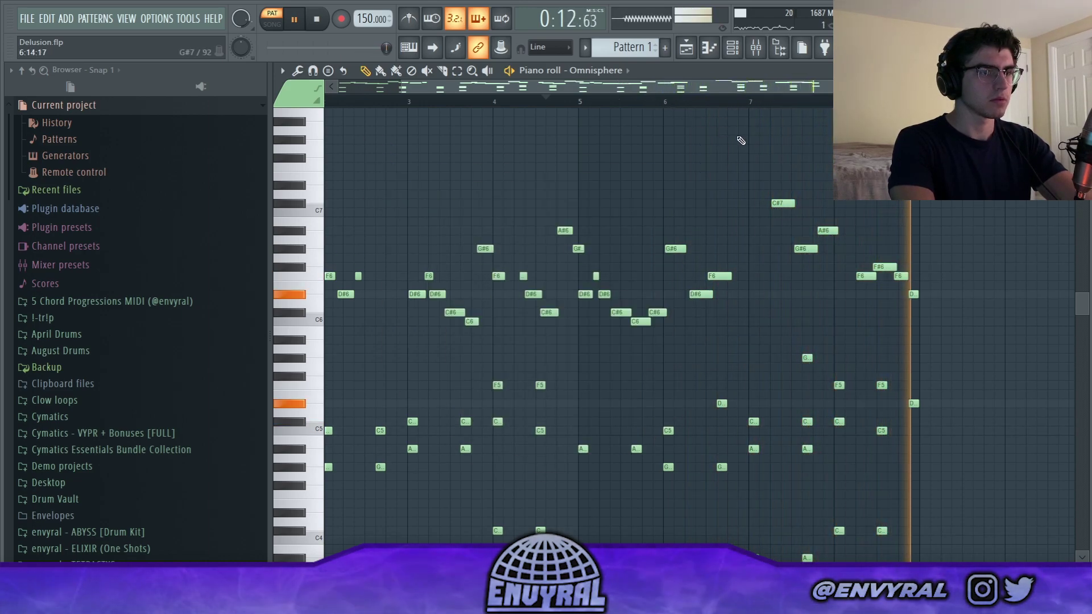
key(space)
Try starting the C#7 melody note at the beginning of bar 7 and listen to the passage.
scroll(771, 208, down, 1)
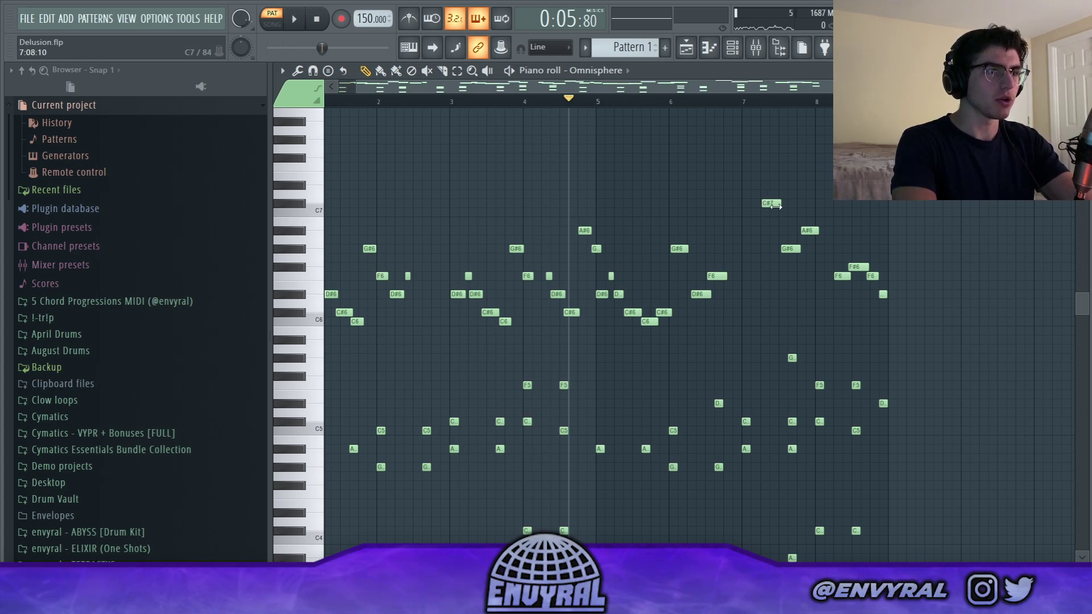
click(707, 101)
key(space)
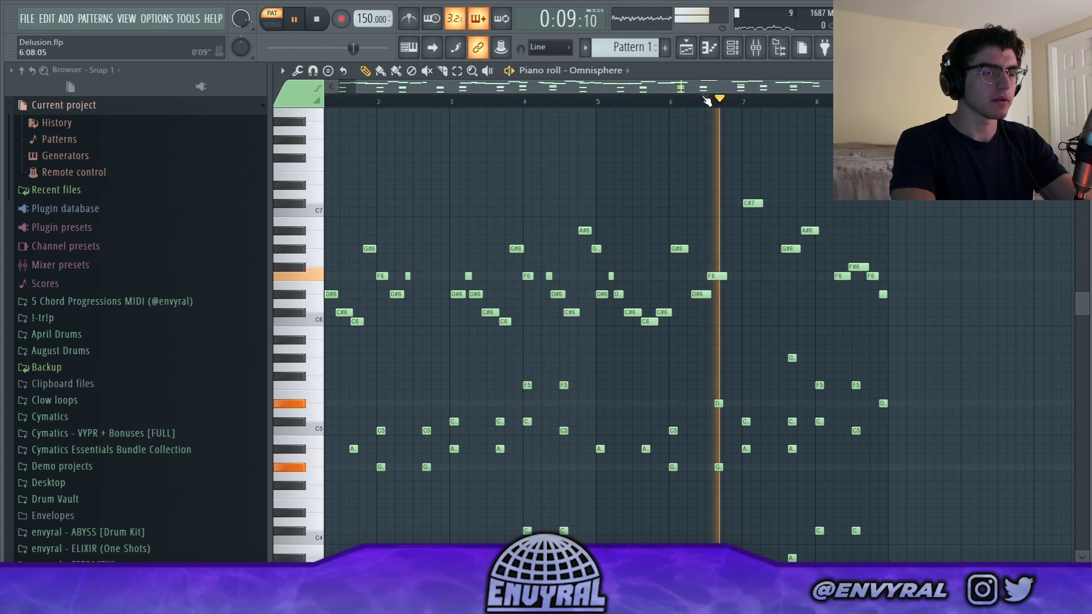
key(space)
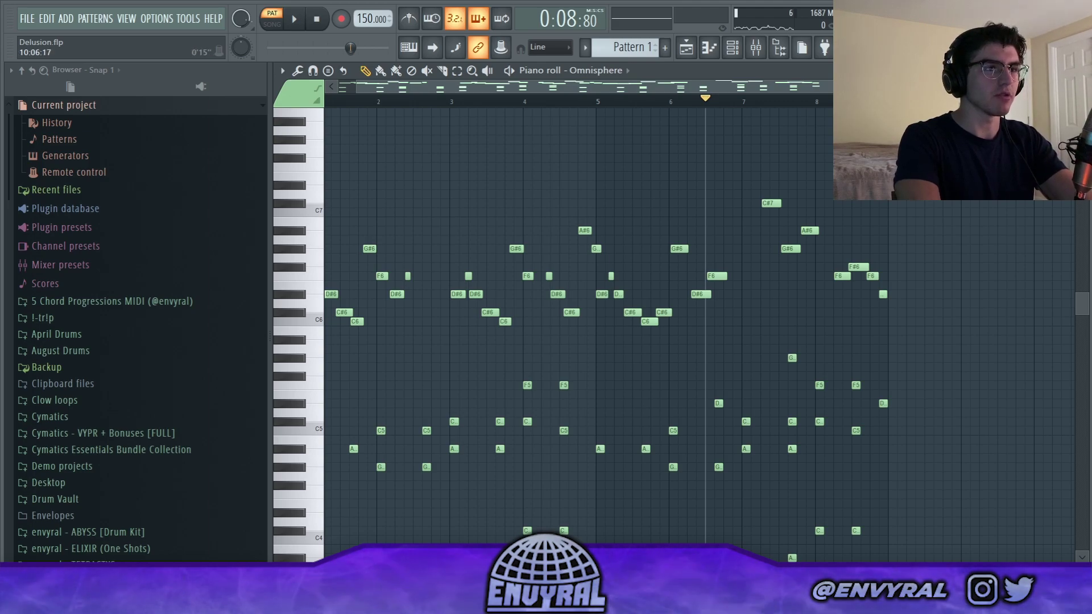
Select all notes of the pattern and flip the score horizontally.
scroll(698, 319, down, 2)
key(ctrl+a)
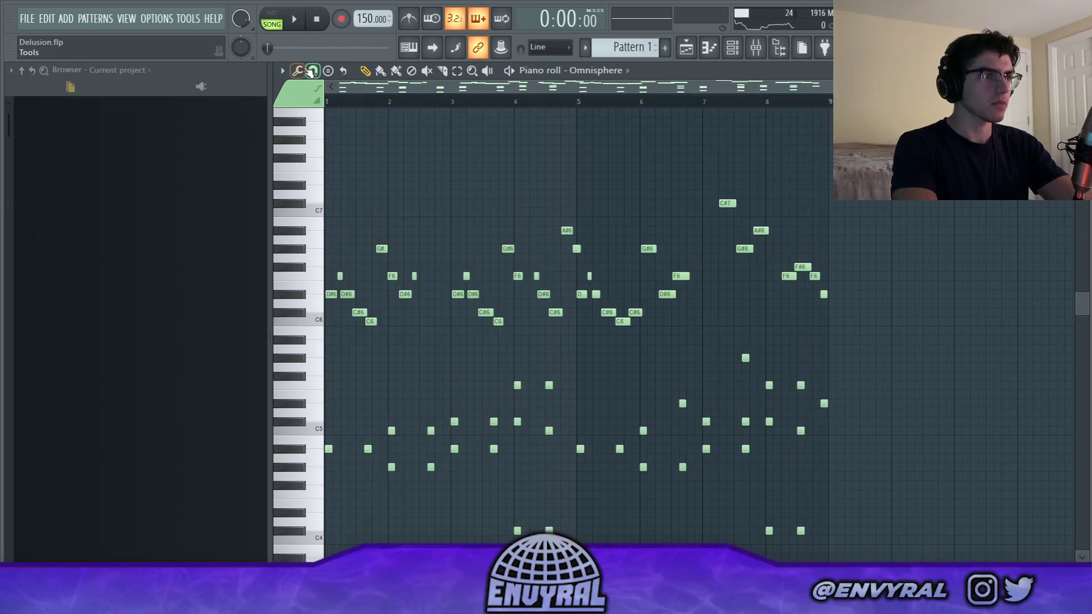
key(ctrl+a)
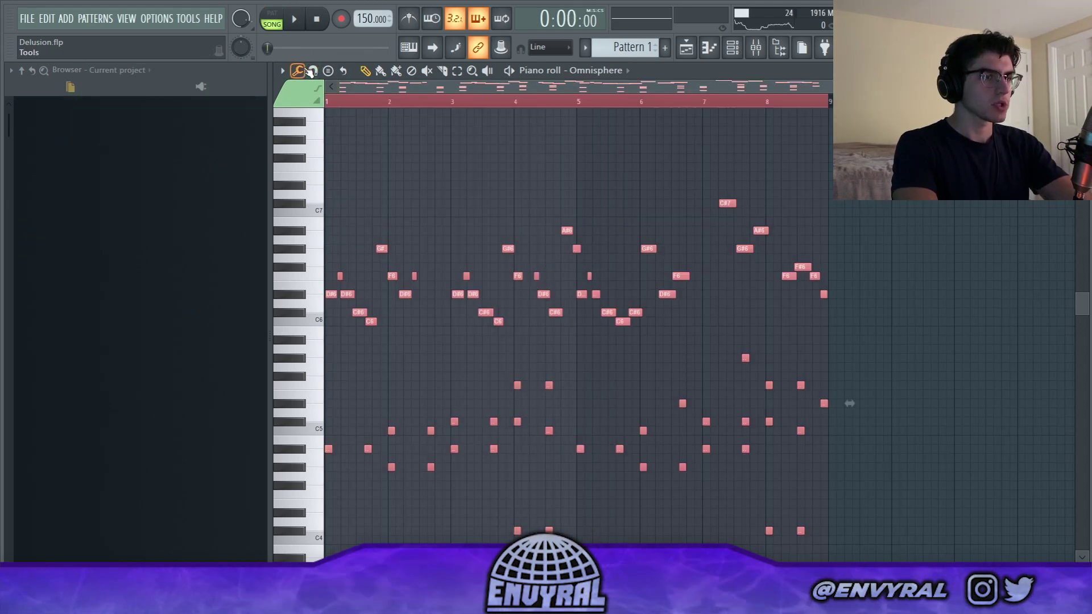
click(298, 71)
click(336, 288)
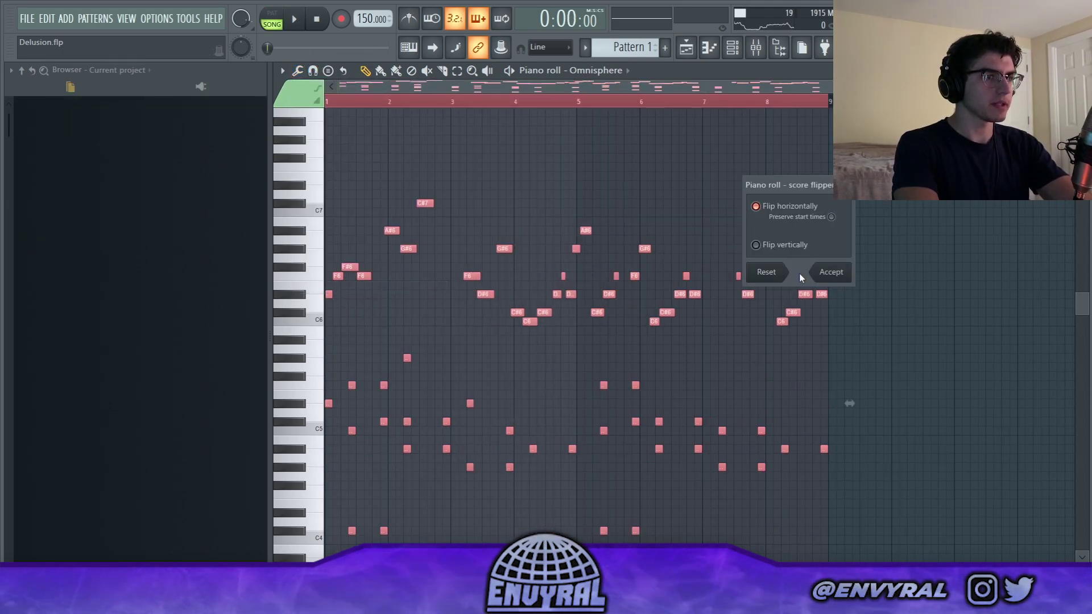
click(830, 272)
Render the Omnisphere mixer track to an audio clip and reverse the clip.
click(755, 48)
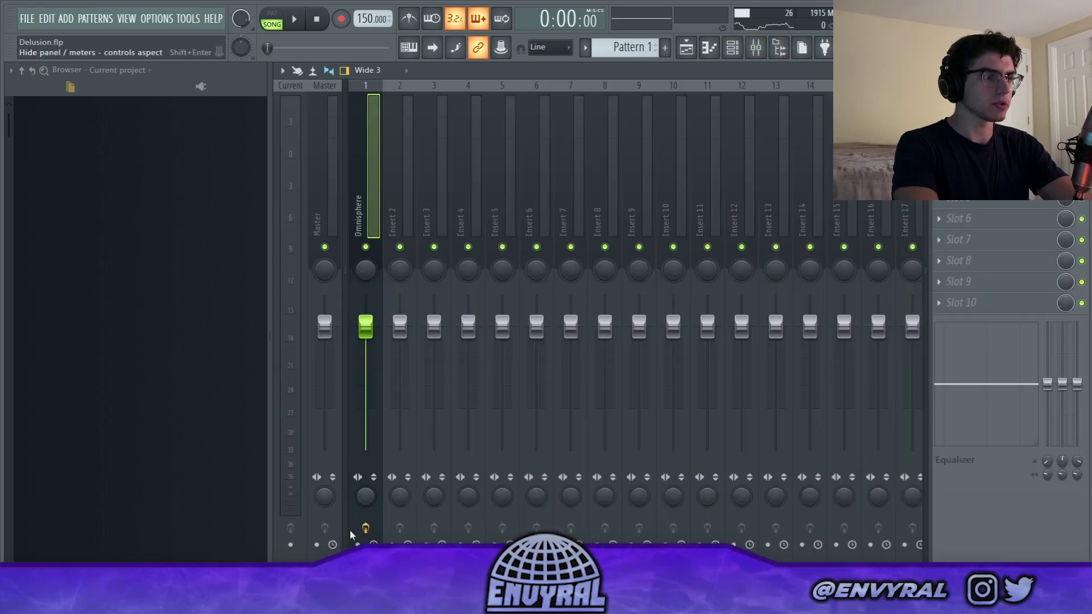
key(alt+r)
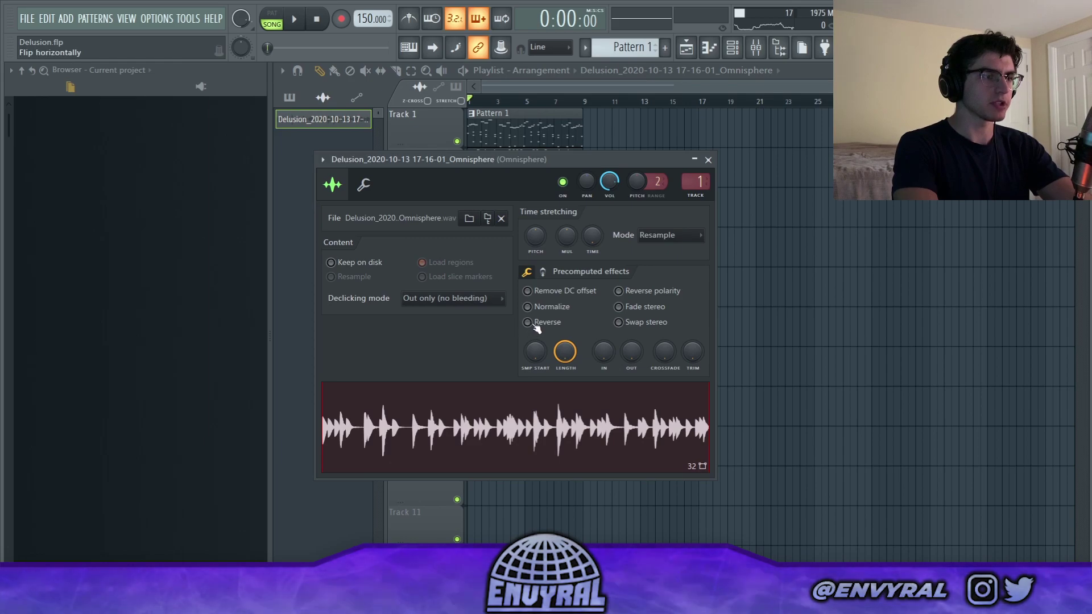
click(528, 323)
Shape the Omnisphere mixer track in FabFilter Pro-Q 3 with a low cut and a 72 dB/oct high cut at about 6500 Hz.
click(755, 48)
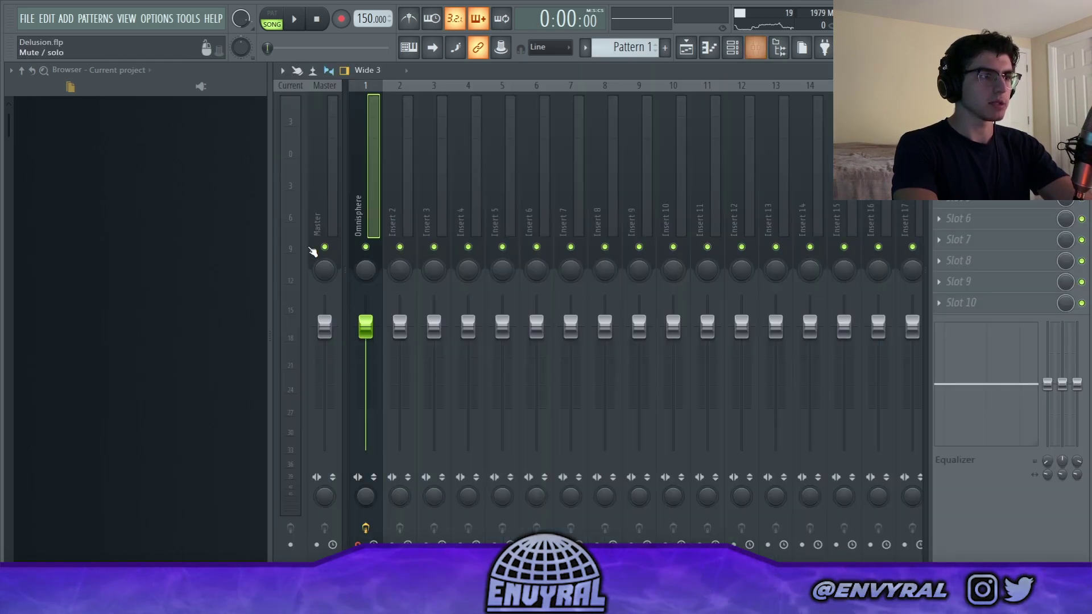
key(F5)
drag(581, 169, 671, 160)
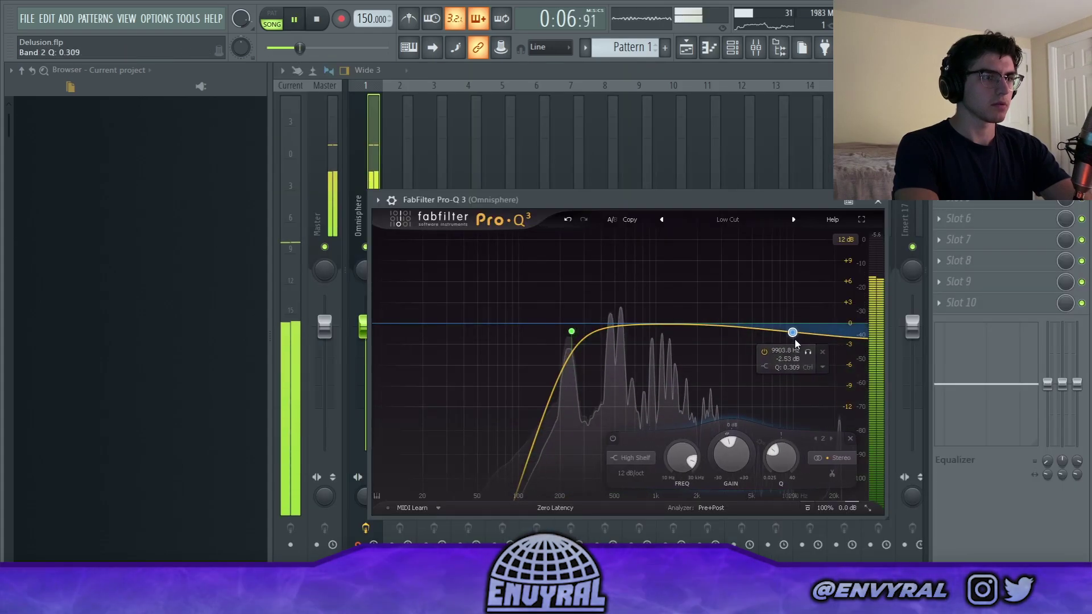
right_click(792, 332)
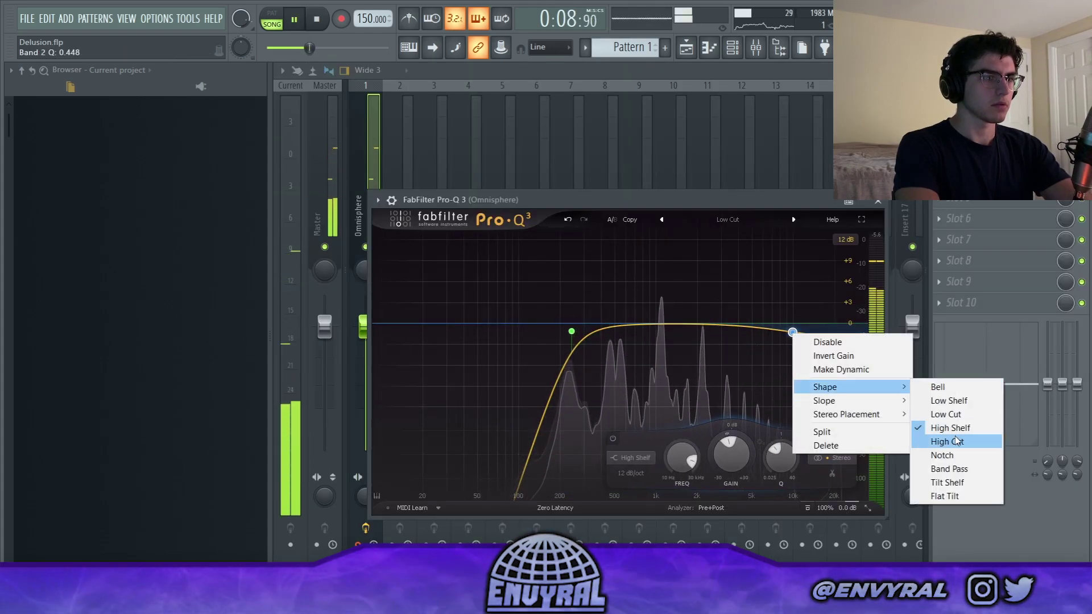
click(944, 442)
drag(792, 369, 767, 341)
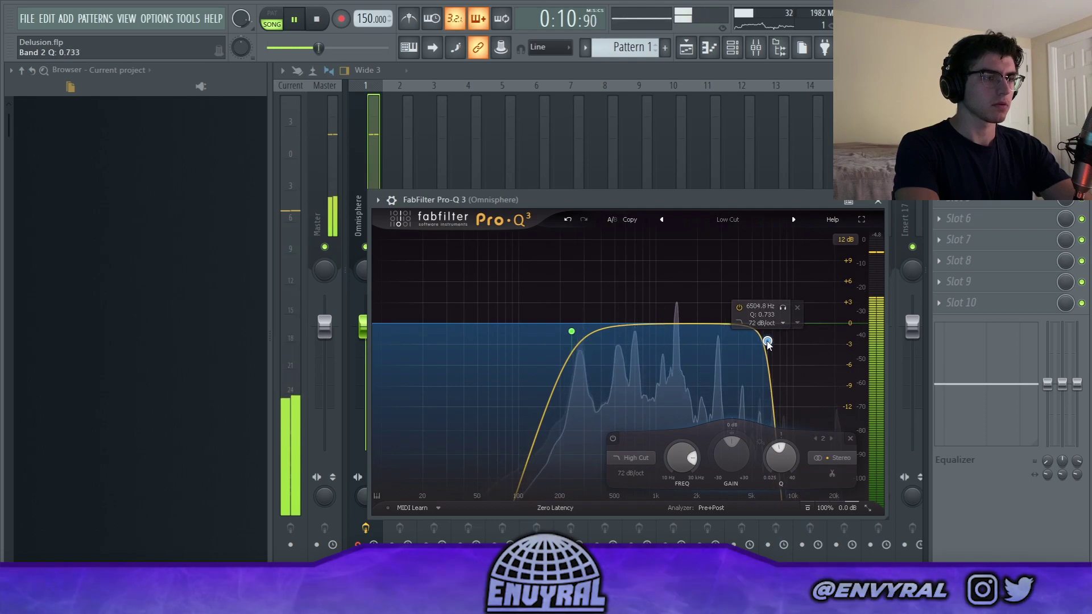
scroll(767, 341, down, 2)
click(879, 204)
Mute the rendered clip's track and set up a JV-1080 channel with the AmbienceVibe patch, trying out its sound.
click(686, 49)
key(space)
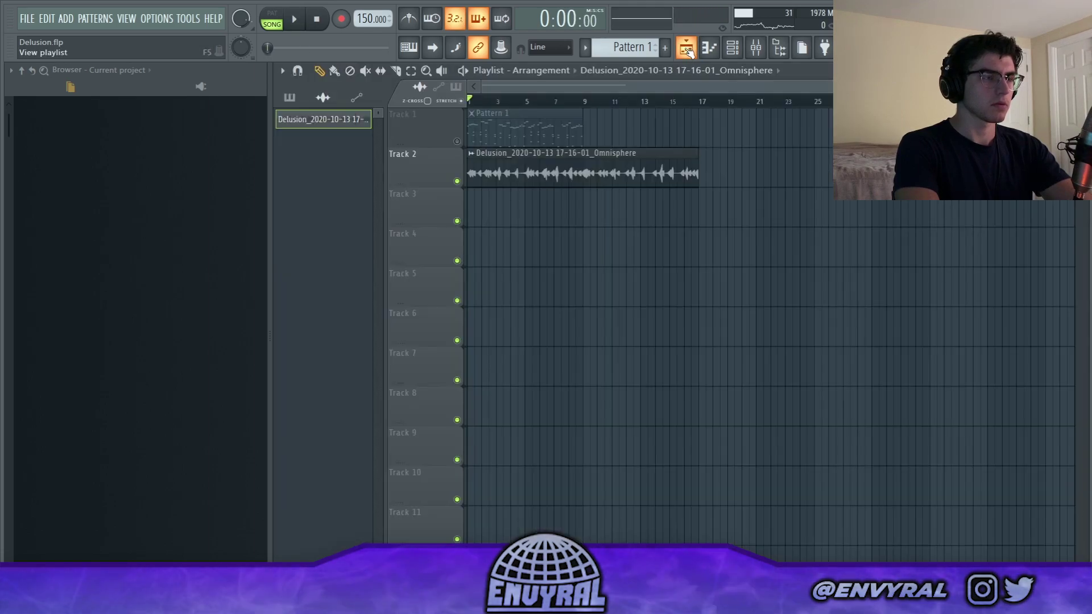
click(456, 182)
double_click(490, 139)
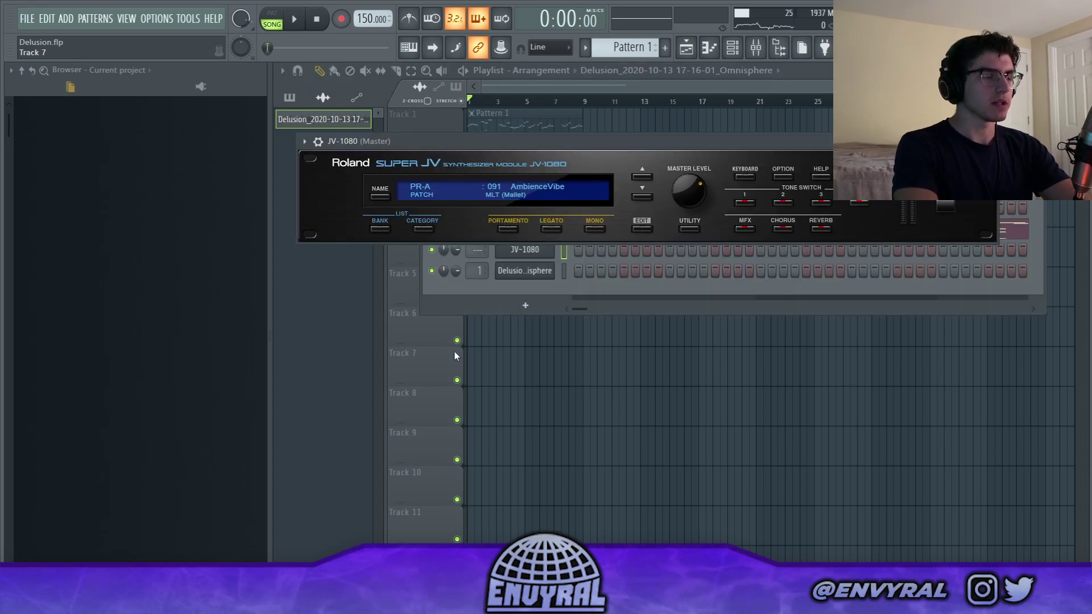
drag(578, 145, 580, 178)
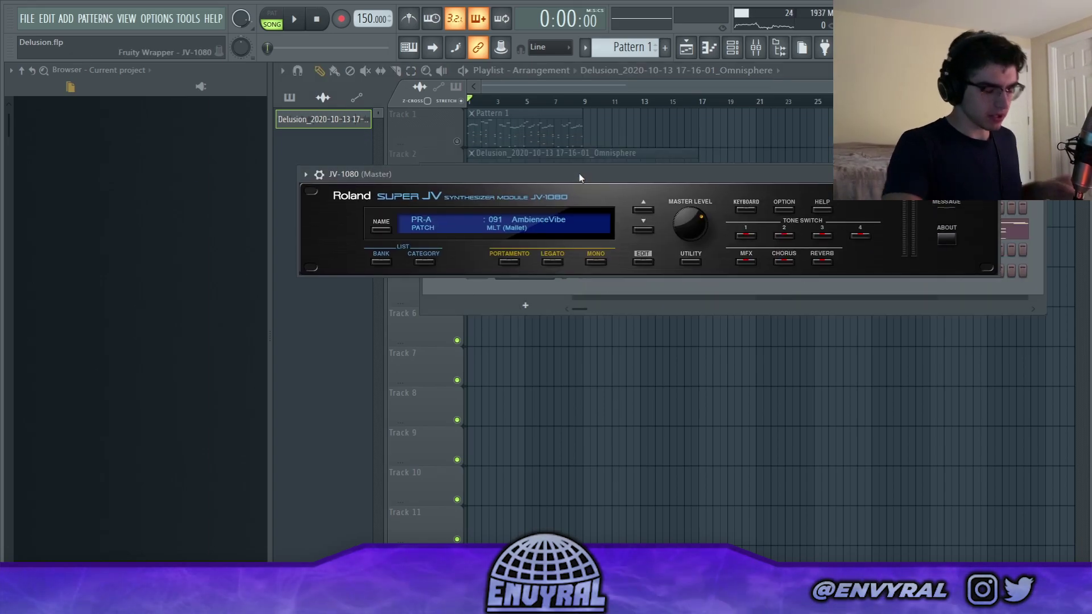
key(v)
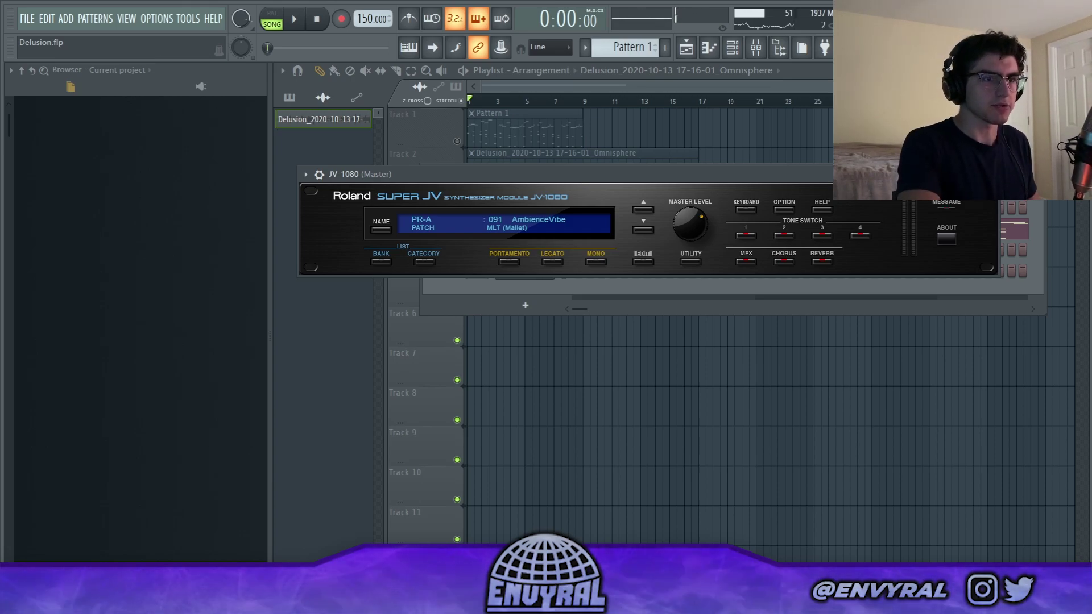
click(992, 173)
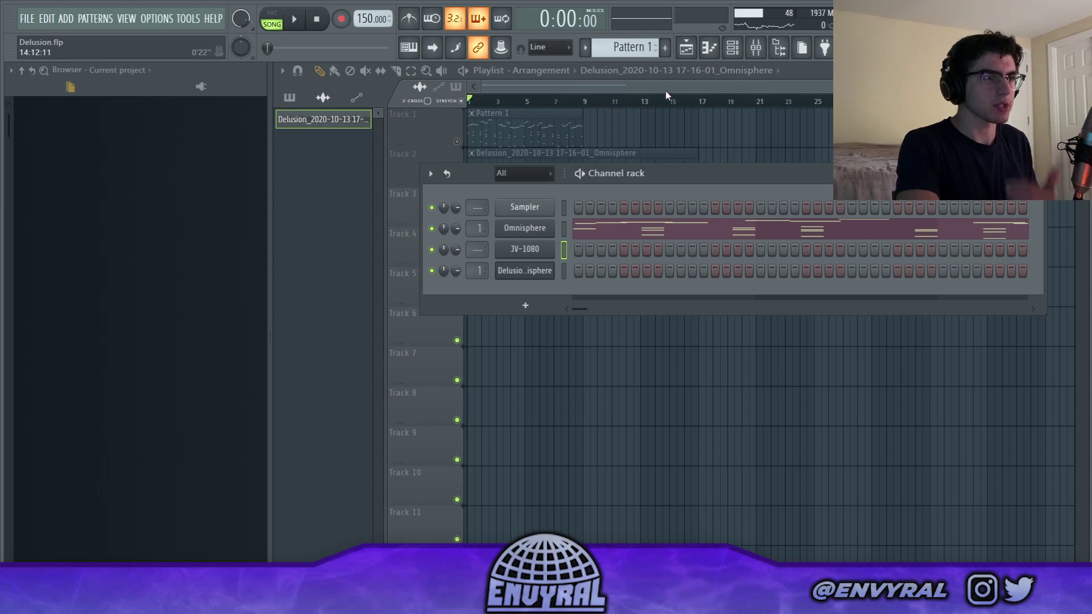
Create Pattern 2 and record a chord progression with the JV-1080 into it.
click(665, 49)
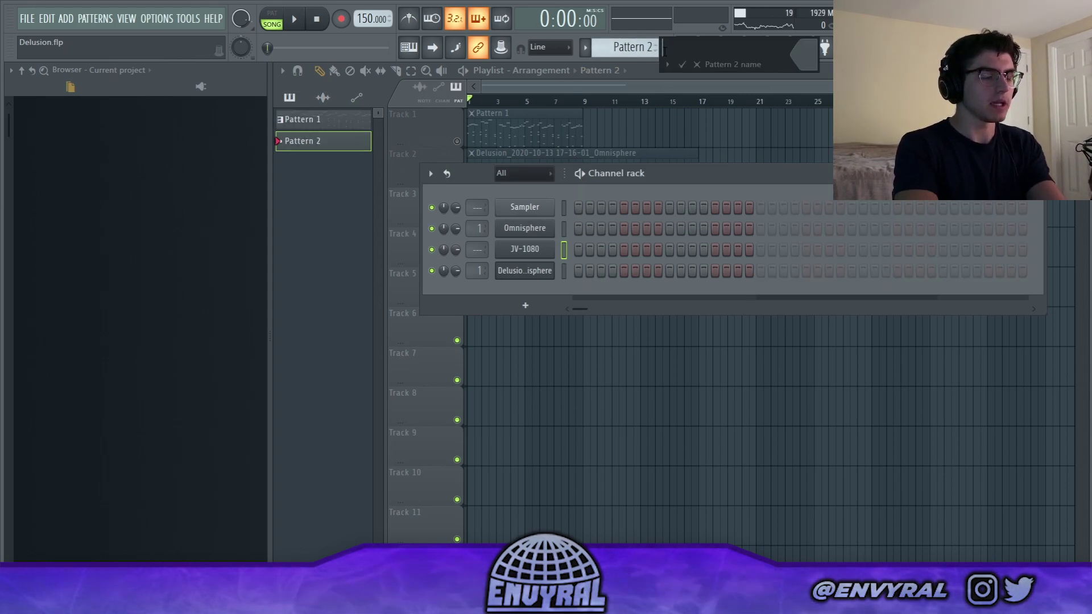
key(Return)
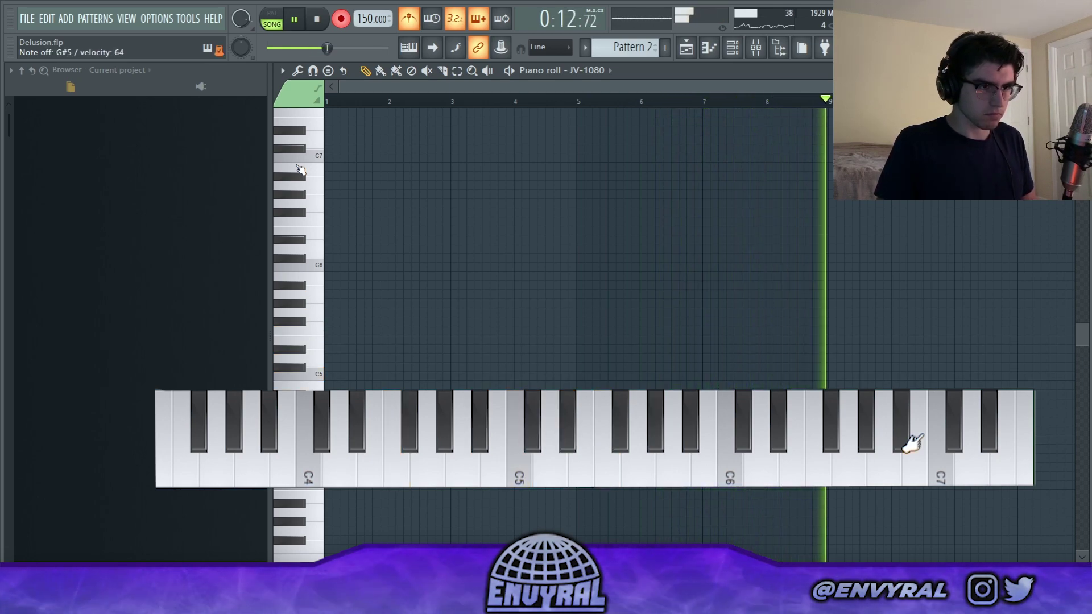
key(space)
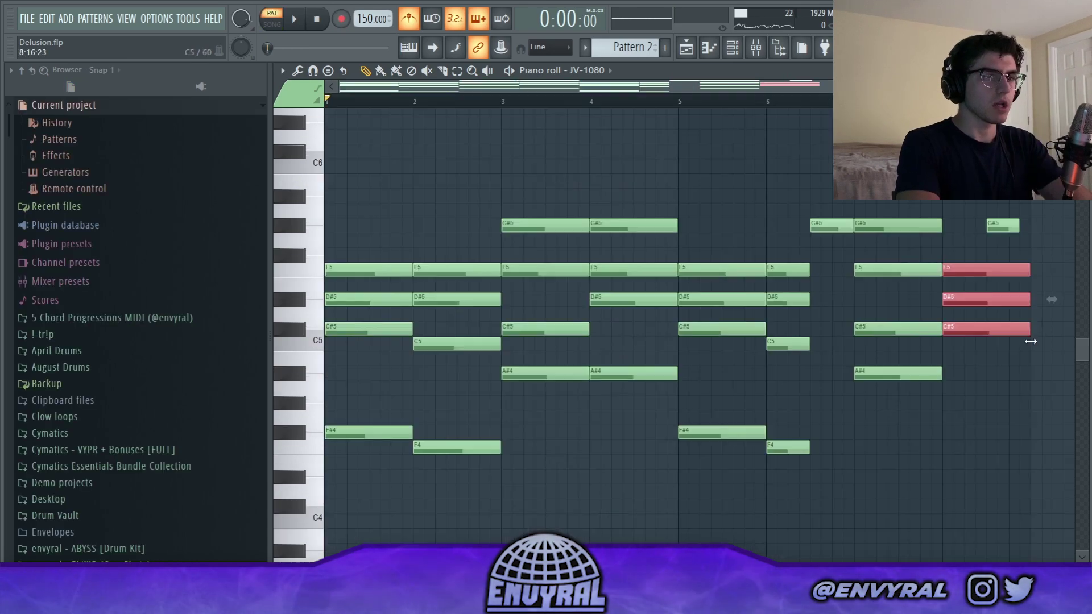
key(ctrl+d)
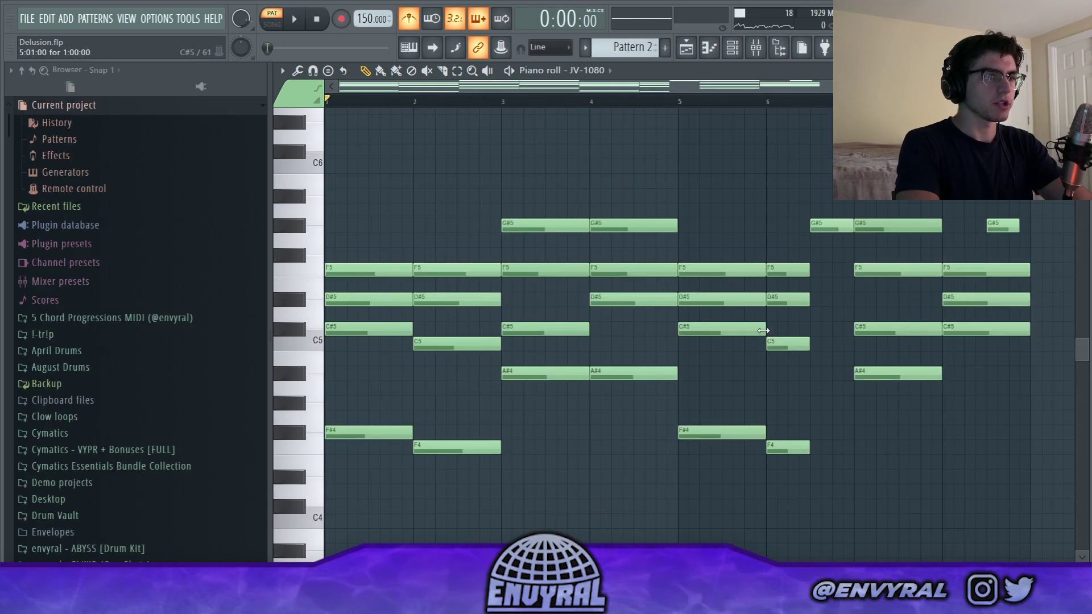
Extend the F5, D#5, C5 and F4 chord notes in bar 6 to the full bar and place Pattern 2 at the start of Track 3.
drag(796, 263, 792, 512)
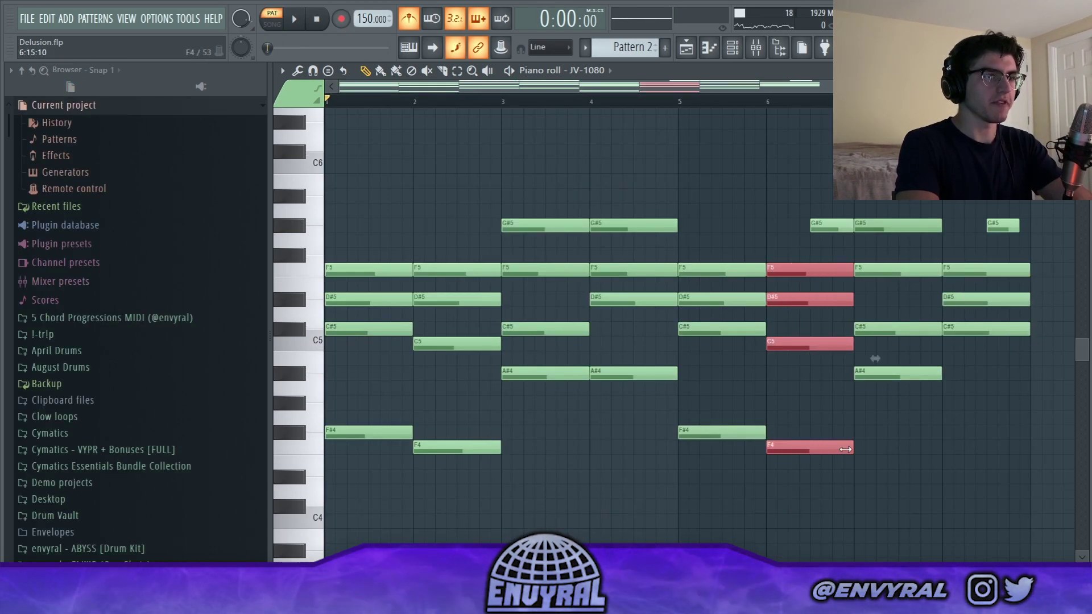
ctrl+click(778, 494)
key(F5)
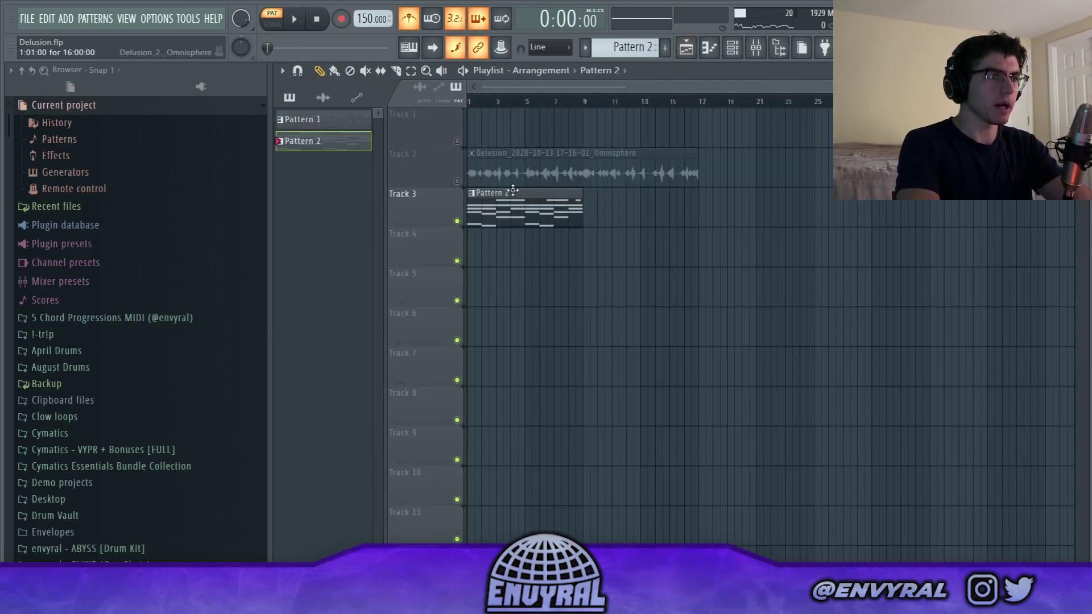
Apply HalfTime to the Omnisphere mixer track during playback, limiting its band to 150 Hz–969 Hz.
key(space)
key(F9)
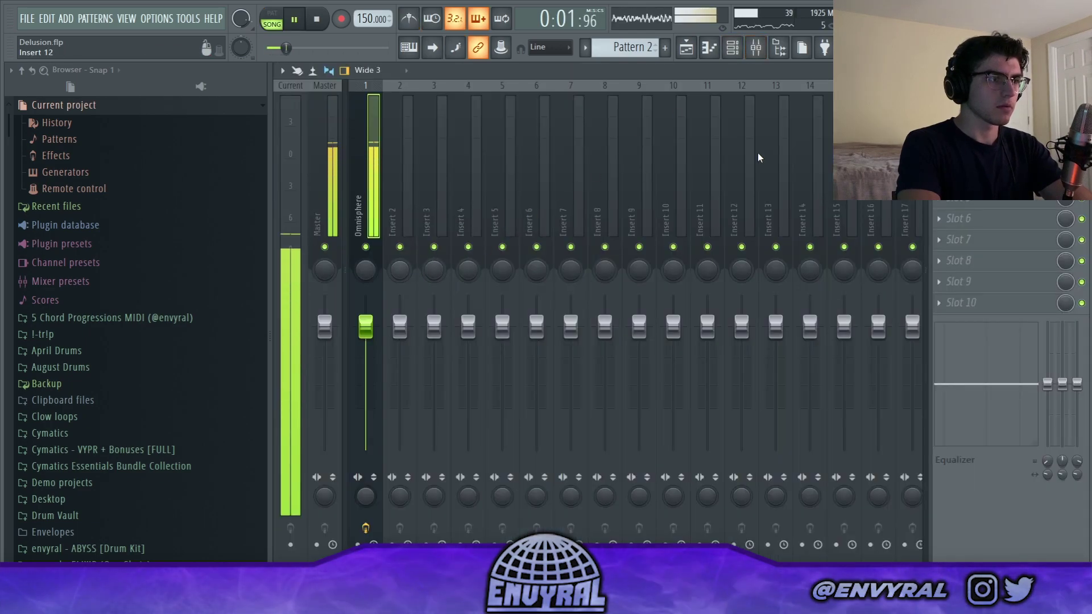
click(995, 113)
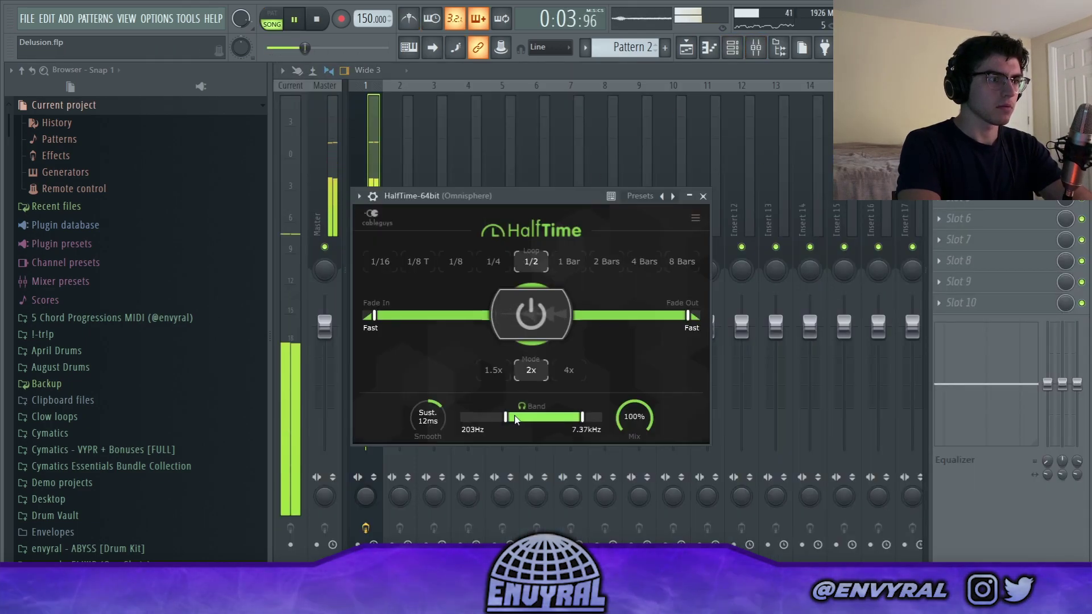
drag(501, 417, 499, 417)
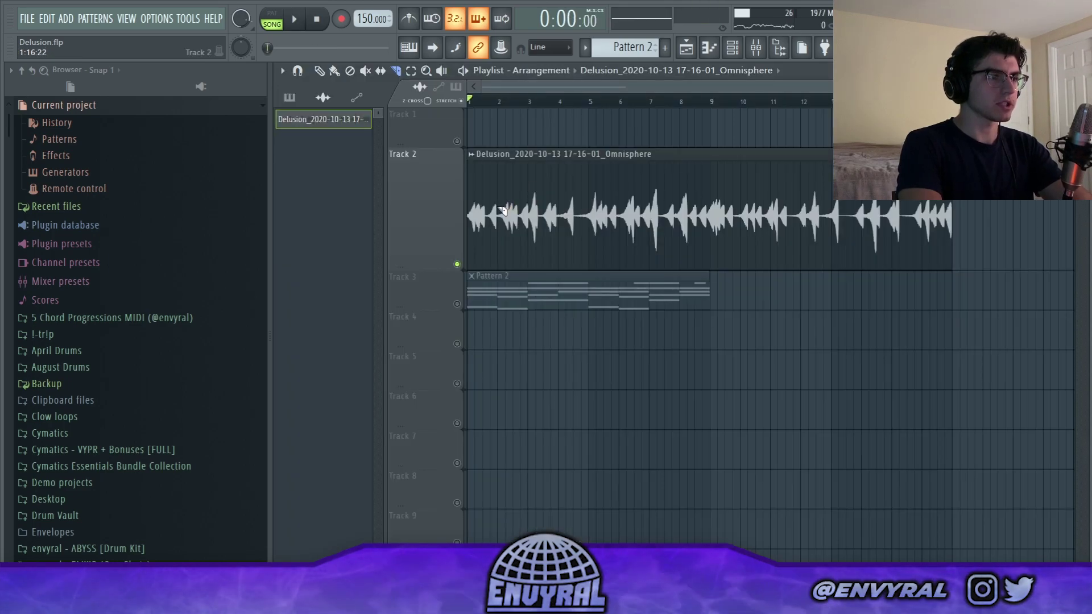
Slice the reversed Omnisphere clip at every bar and move the slices at bars 2, 4, 6 and 8 up to Track 1.
click(503, 211)
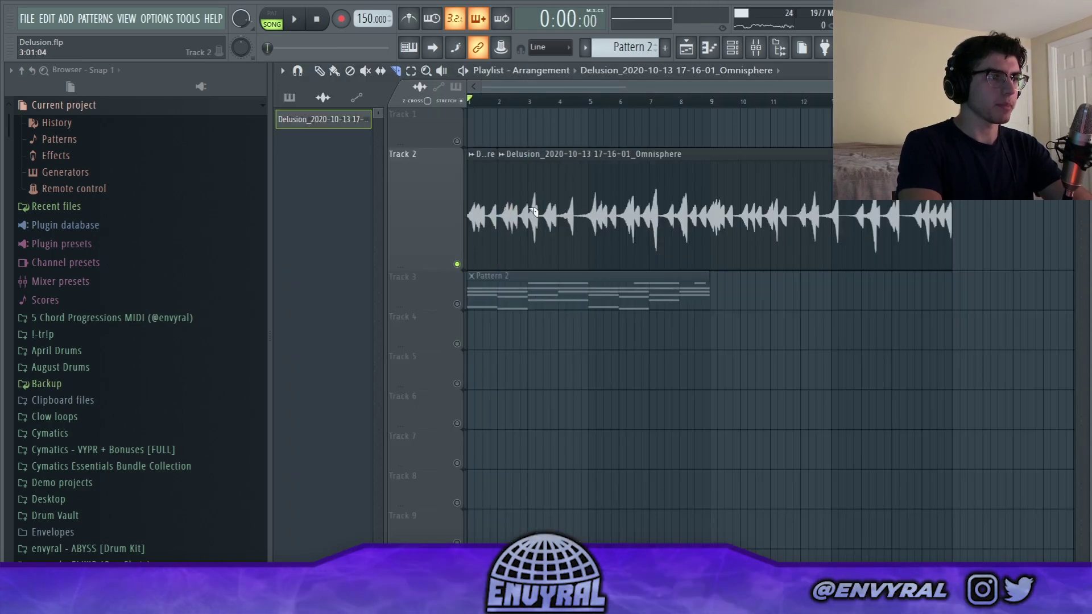
click(529, 208)
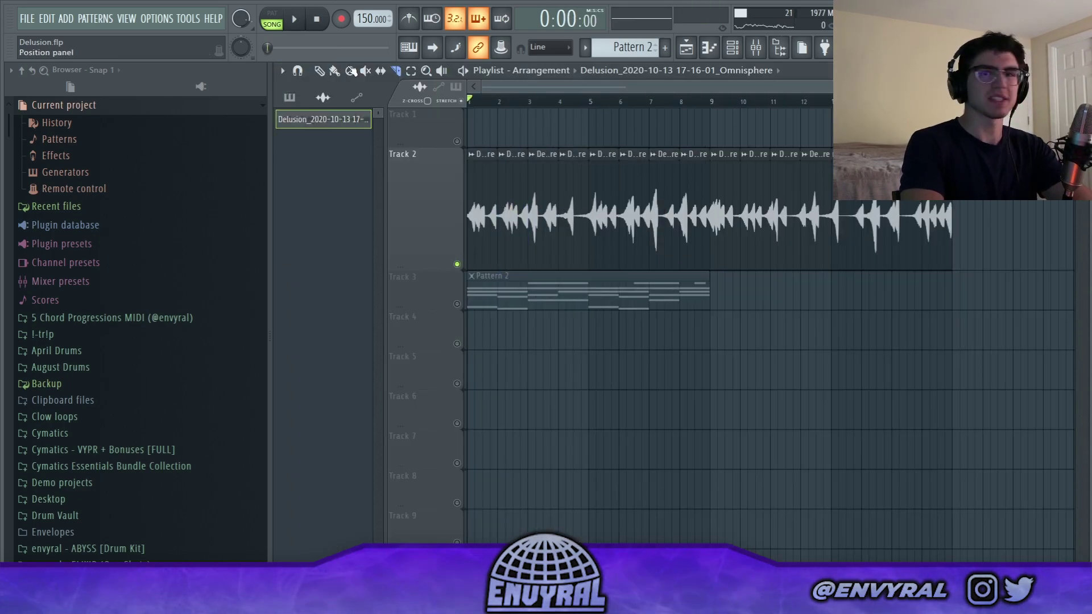
click(320, 71)
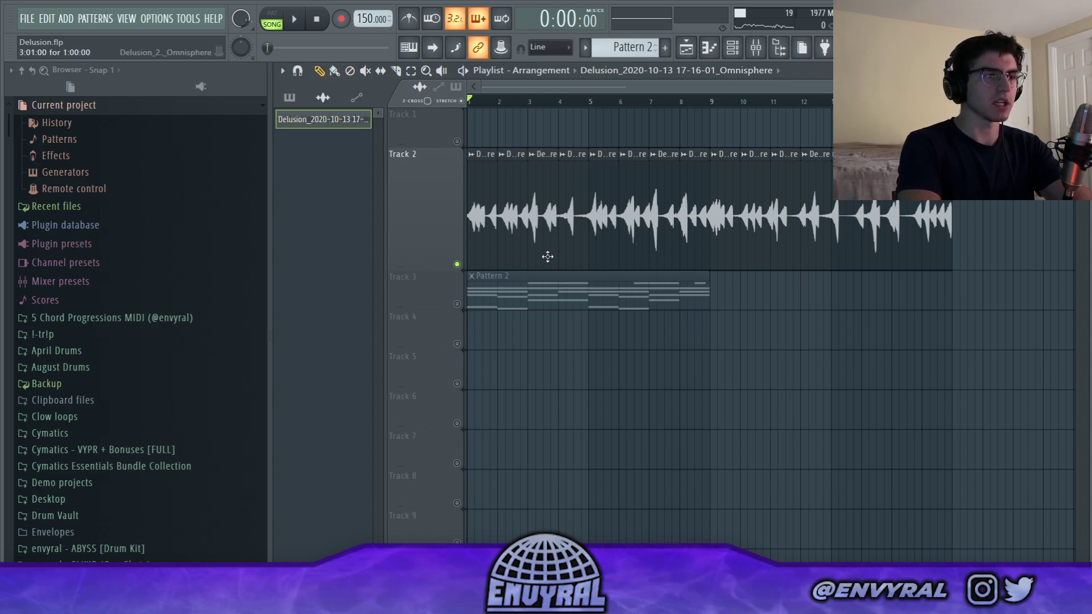
drag(629, 170, 624, 116)
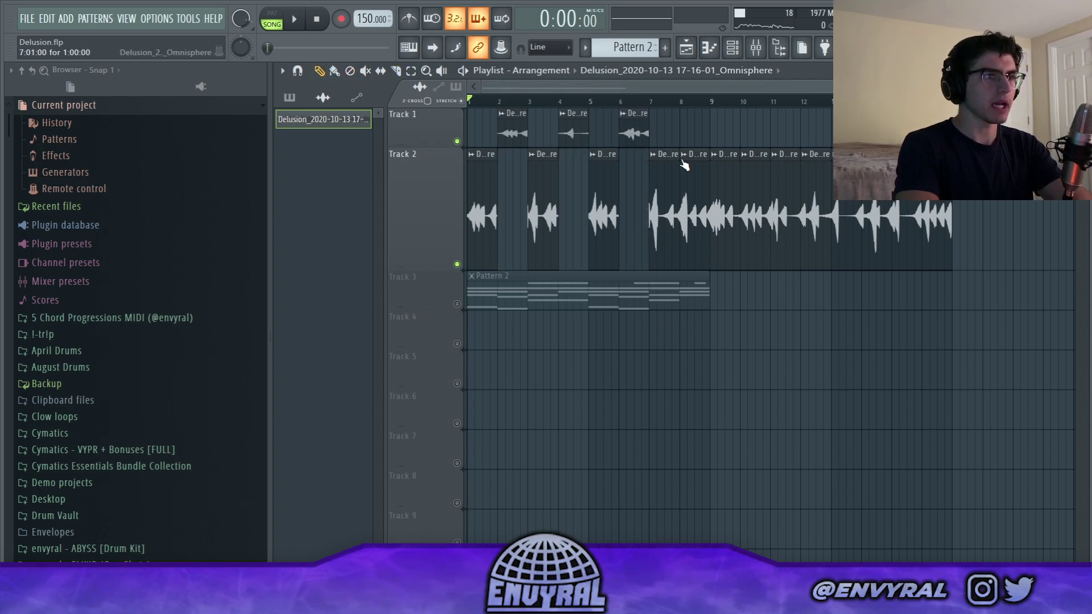
drag(684, 165, 691, 106)
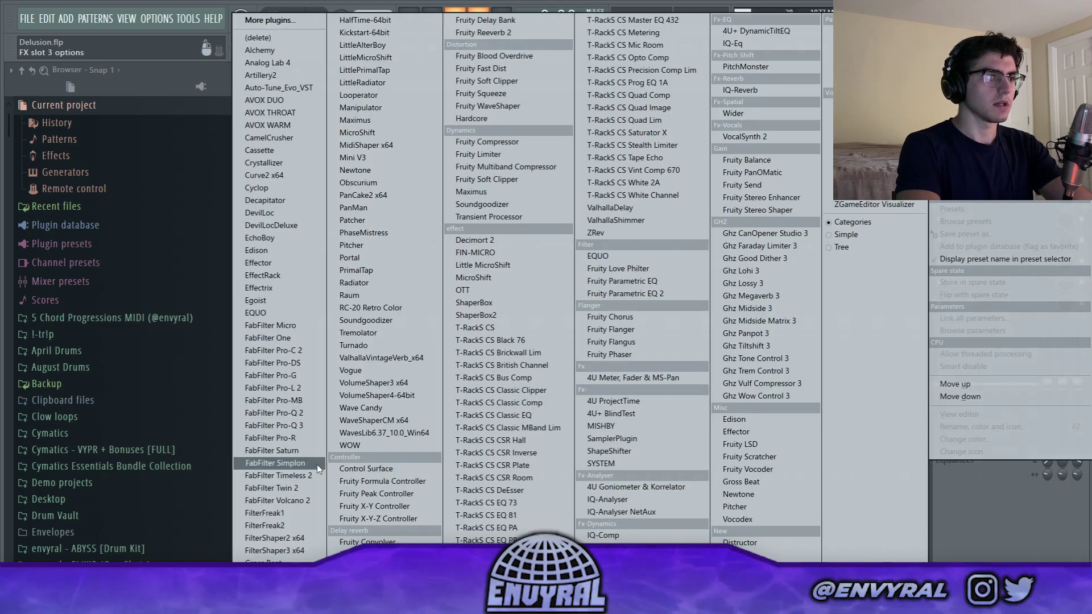
Load the OTT compressor into effect slot 3 of the Omnisphere mixer track.
click(503, 290)
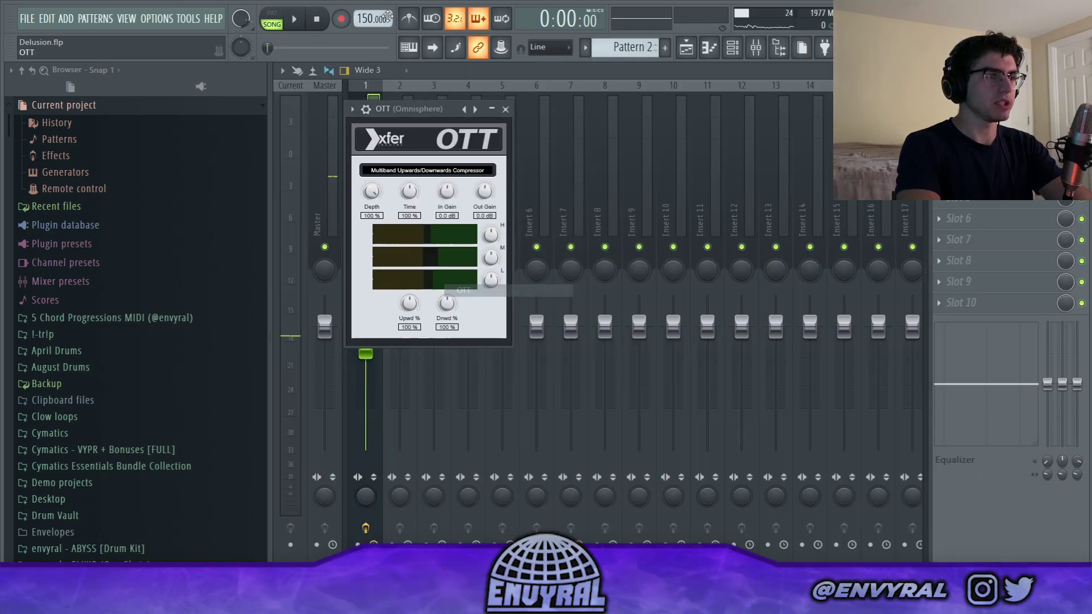
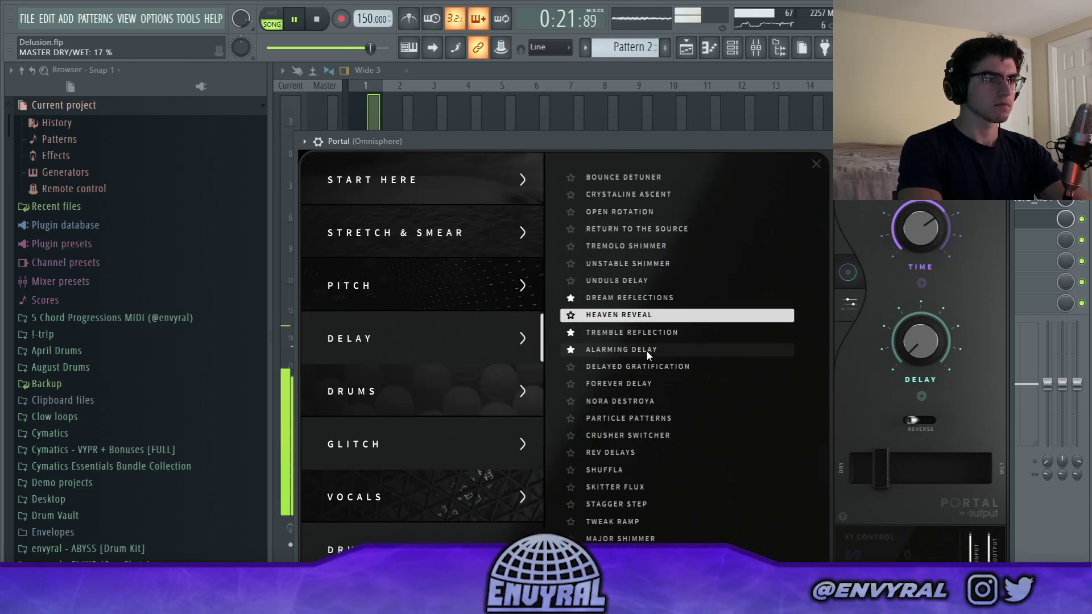
Audition Portal's Alarming Delay preset and load Crystaline Ascent on the Omnisphere mixer track.
click(646, 349)
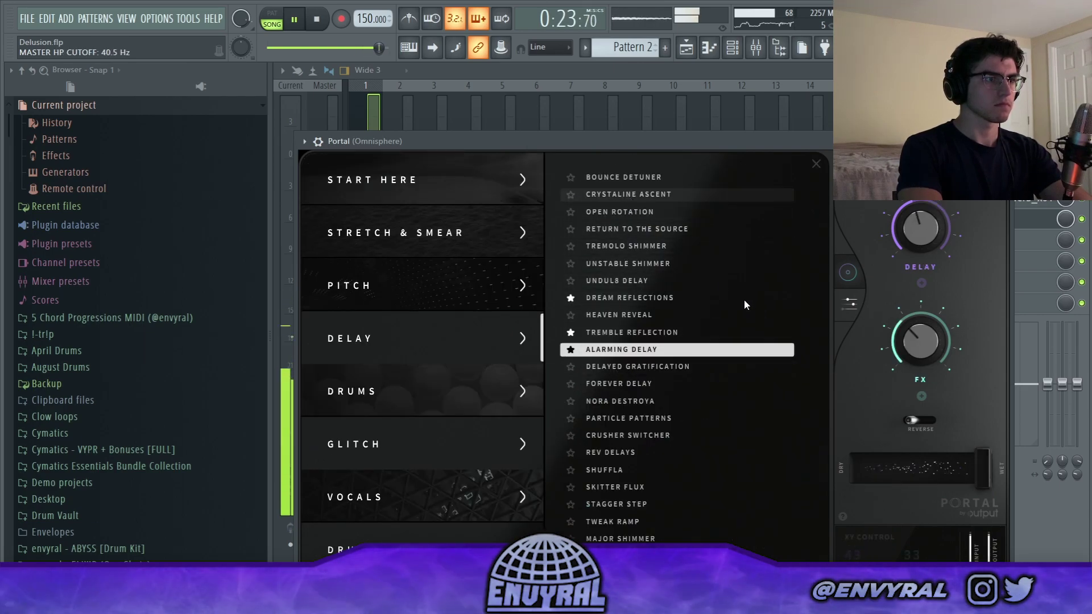
click(654, 193)
click(847, 272)
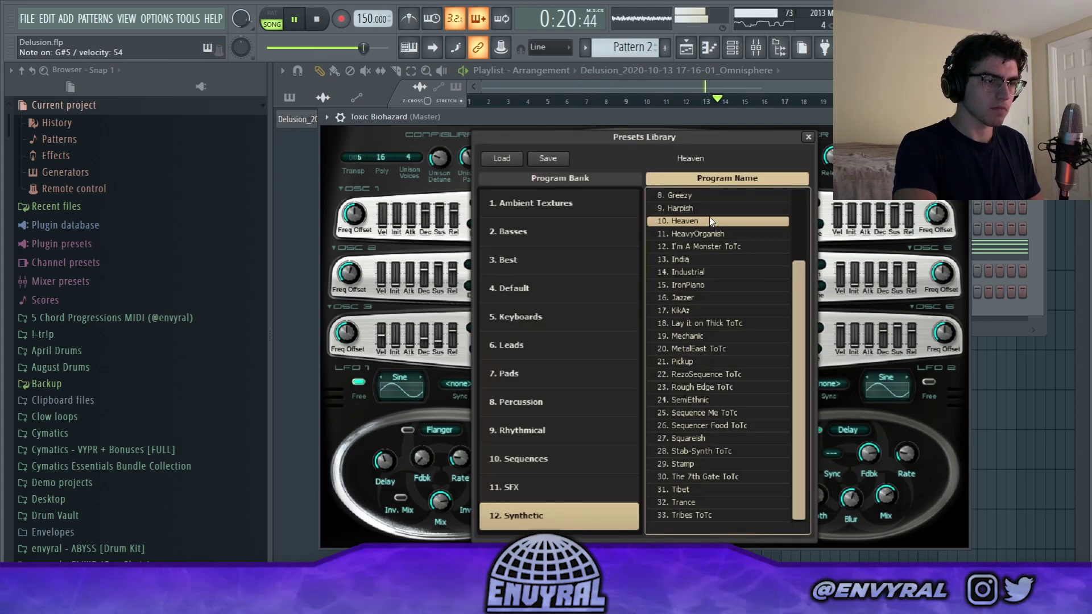
Use the Heaven preset in Toxic Biohazard and record a melody over the Pattern 2 chords.
click(806, 142)
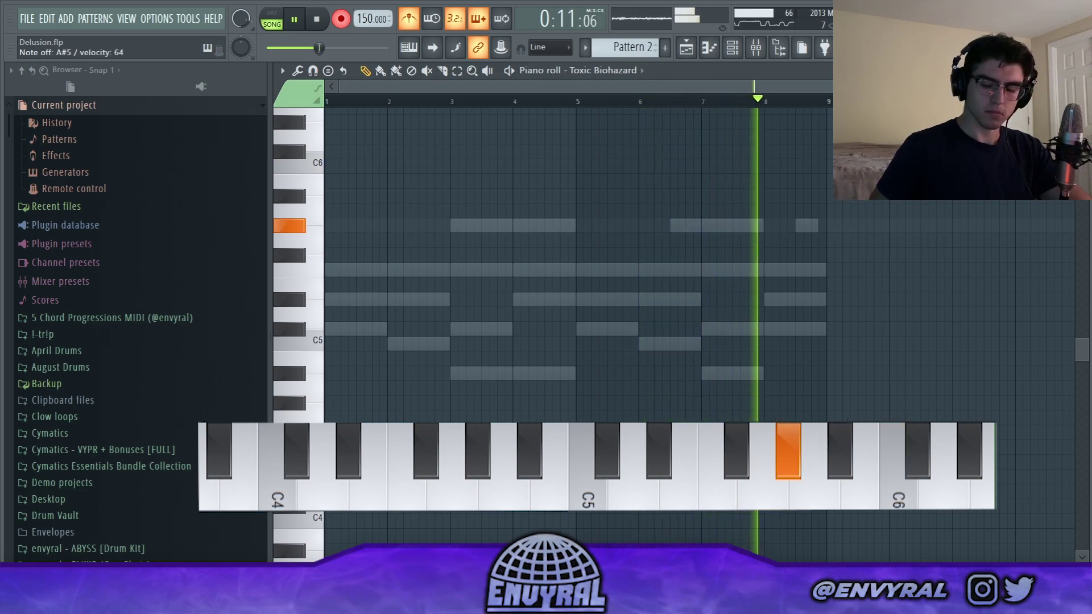
key(space)
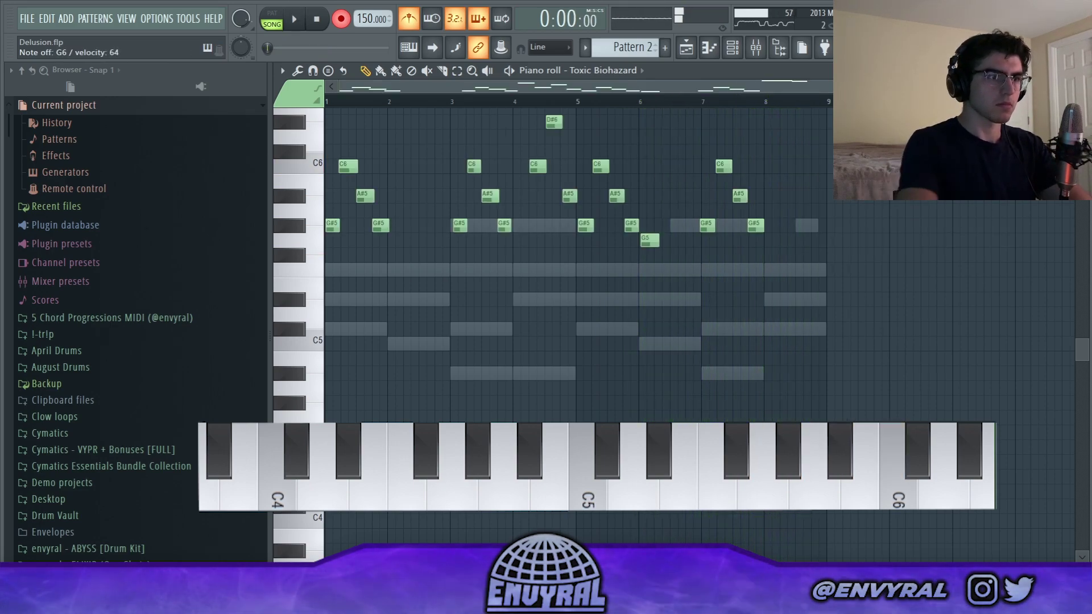
Try lowering the last note of bar 1 in the Toxic Biohazard melody to G5 during playback.
drag(375, 314, 374, 331)
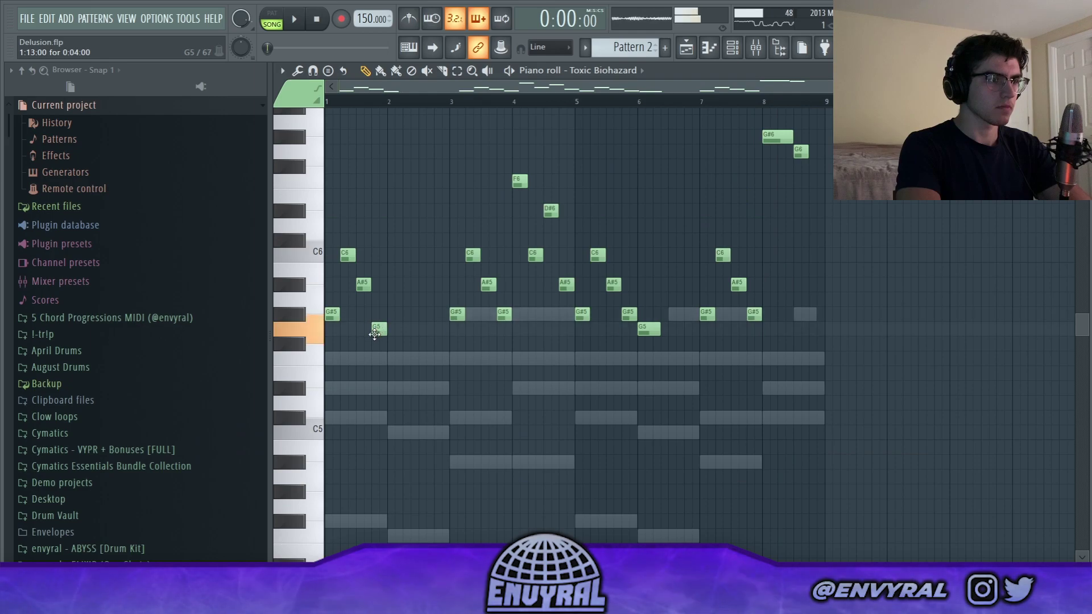
key(space)
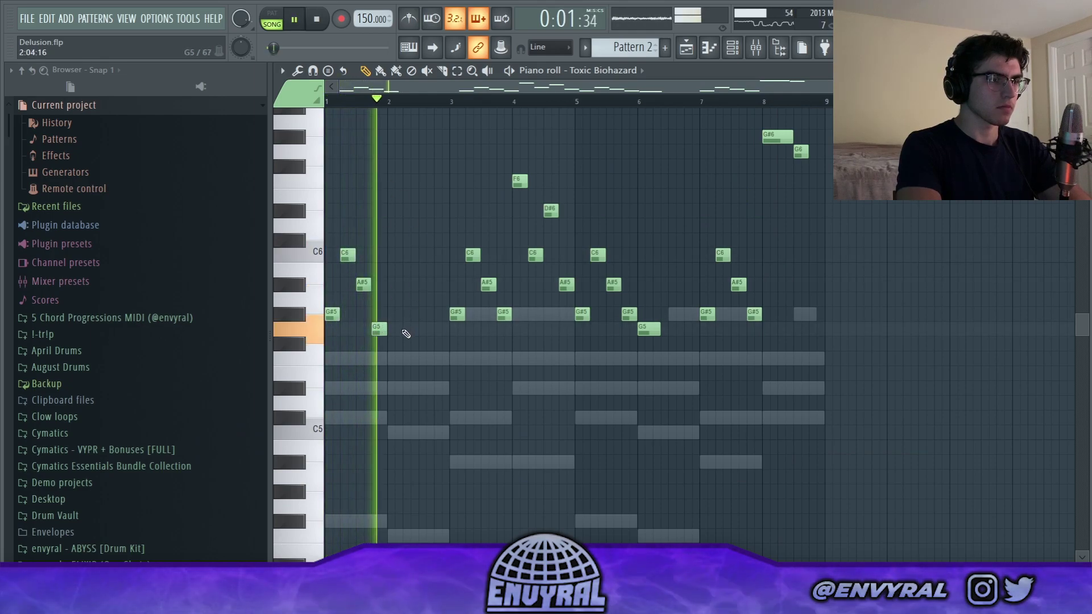
key(ctrl+z)
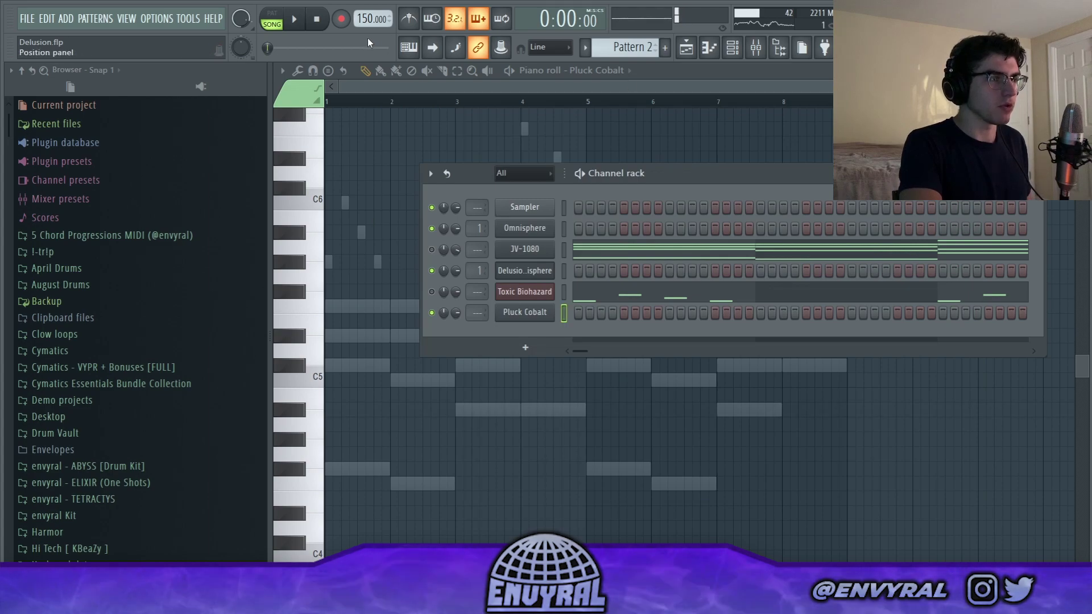
Record an arpeggiated Pluck Cobalt melody into Pattern 2 over the ghosted chords.
click(380, 108)
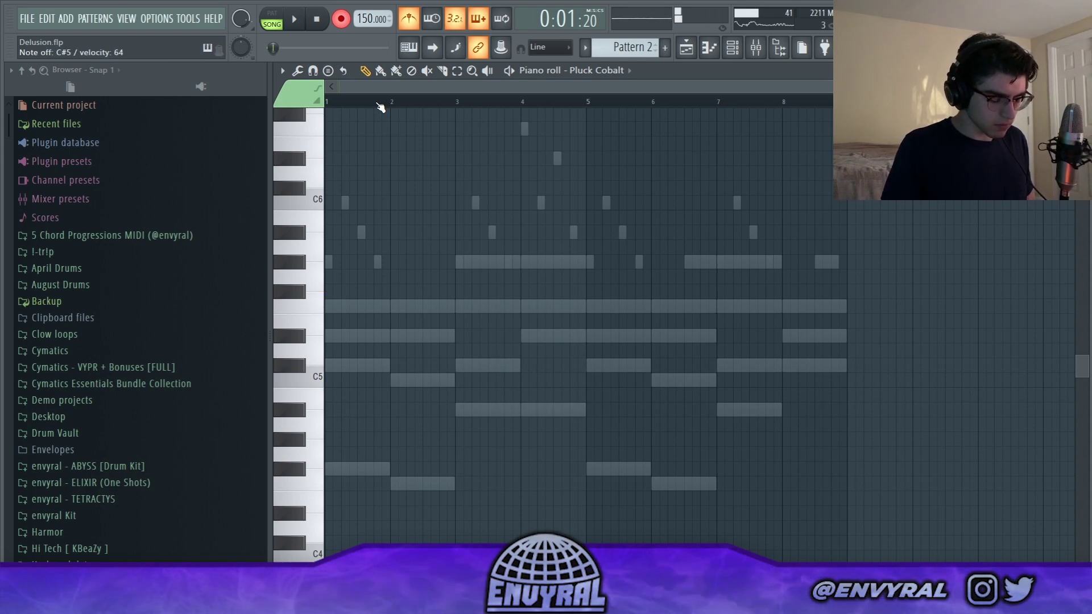
key(space)
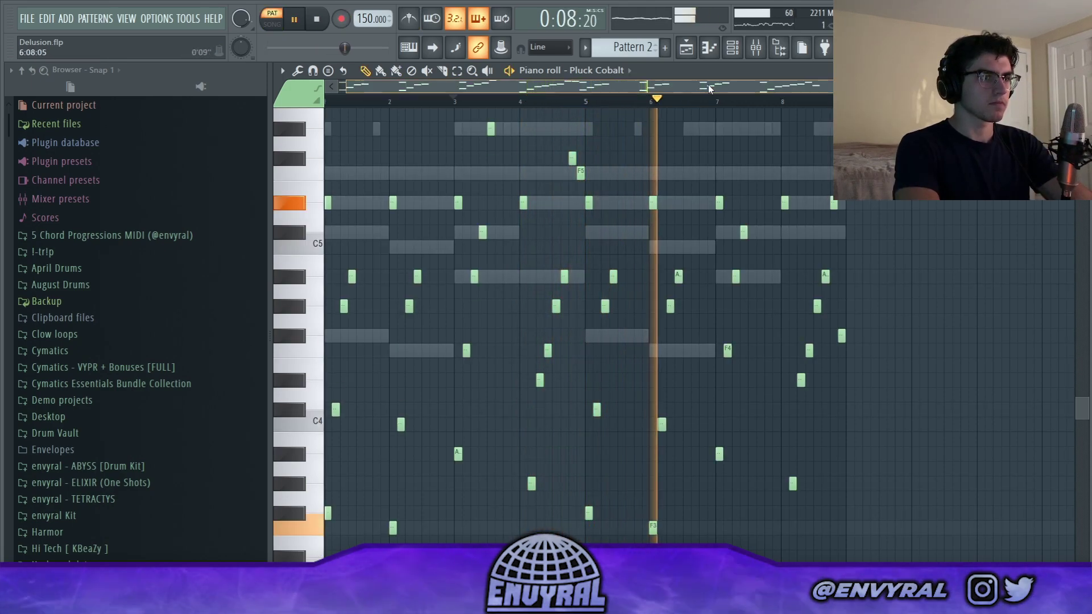
In the Pluck Cobalt melody, add C#5 in bar 5 and G#5, F5, D#5 in bar 7, starting bar 8 on F5 and ending it on C#5.
key(space)
key(space)
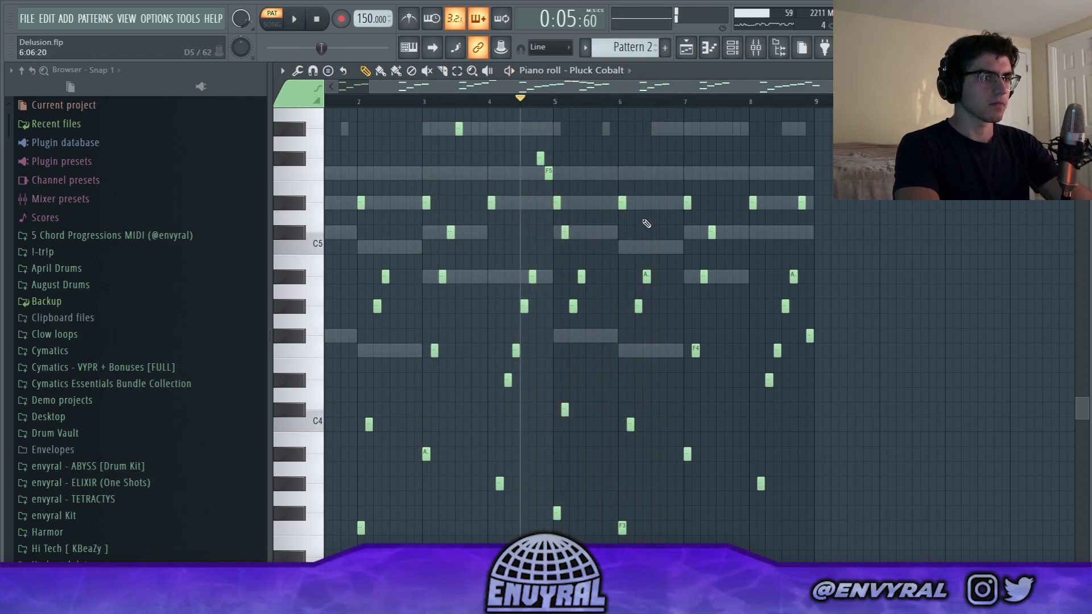
right_click(694, 134)
click(706, 102)
key(space)
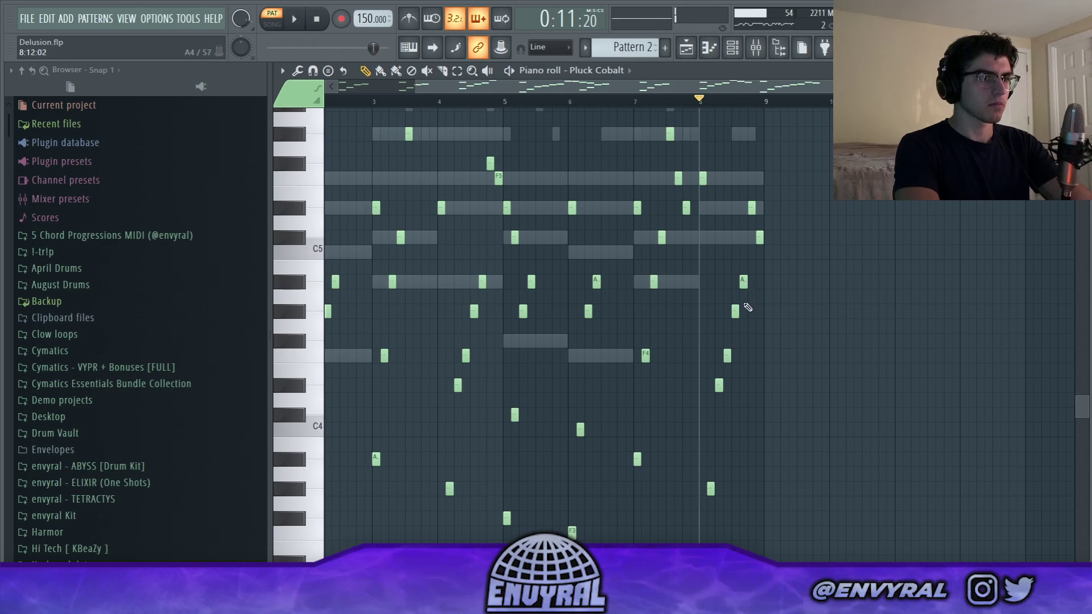
Raise the sixth note of bar 8 in the Pluck Cobalt melody to C#5 and play the pattern from its start.
key(space)
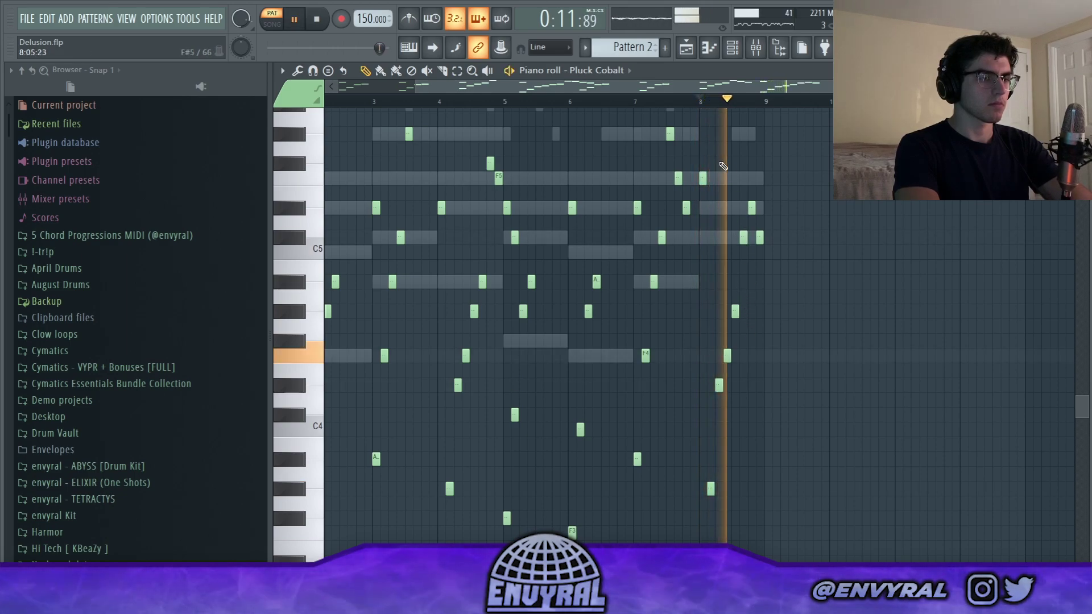
key(space)
key(space)
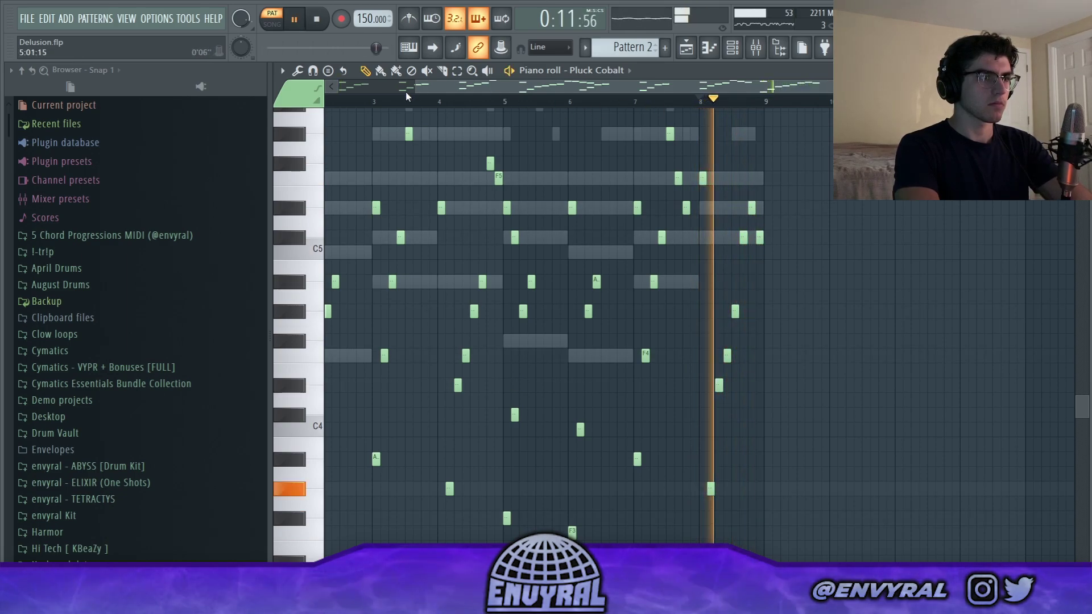
drag(416, 86, 336, 86)
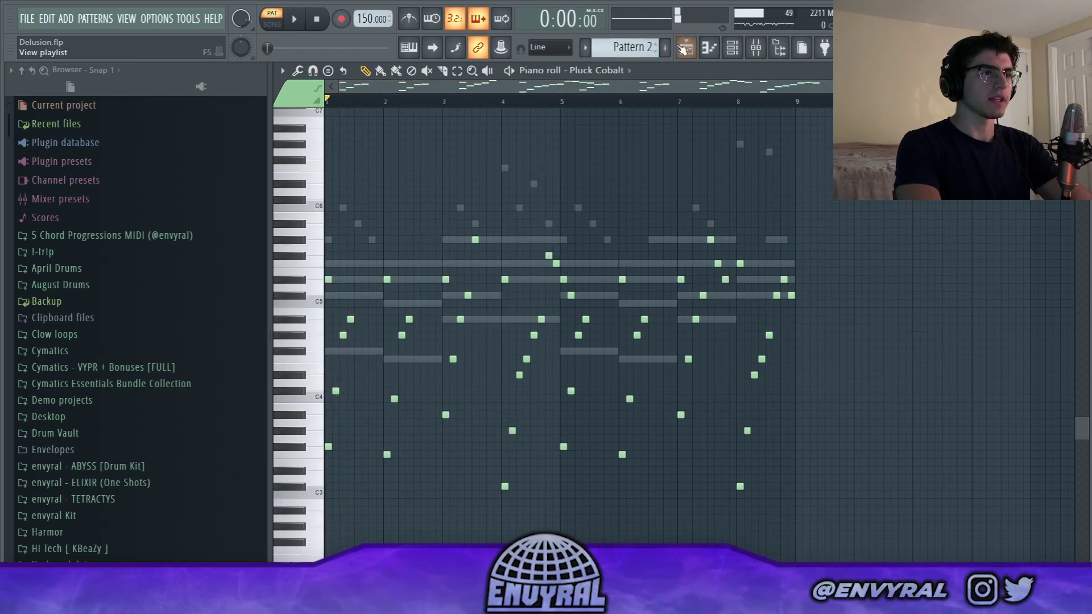
Unmute Track 2 in the playlist and play the arrangement with the Omnisphere slices.
click(684, 48)
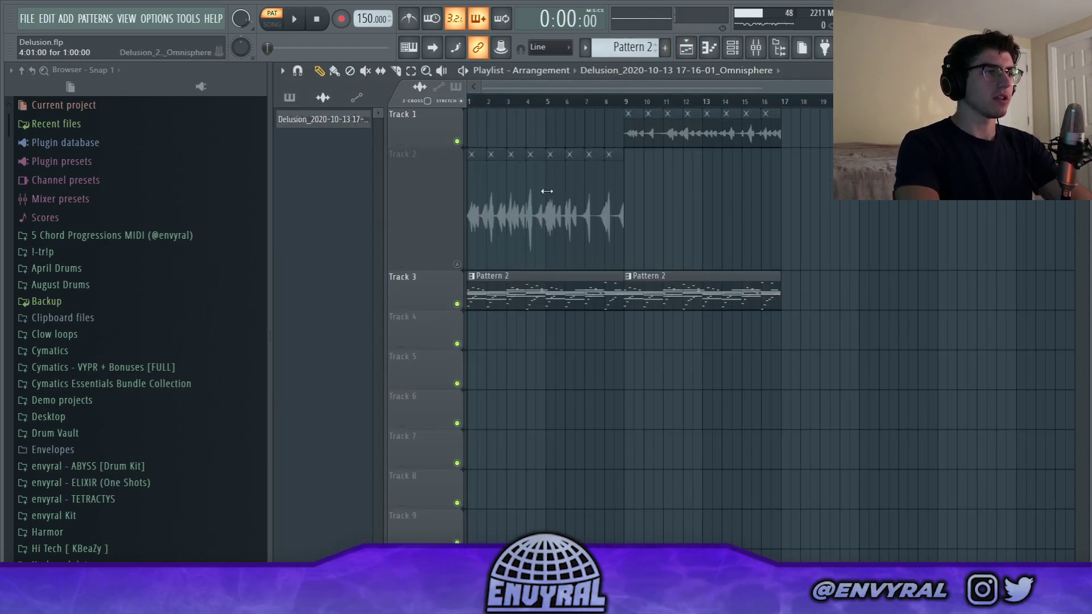
click(456, 264)
key(space)
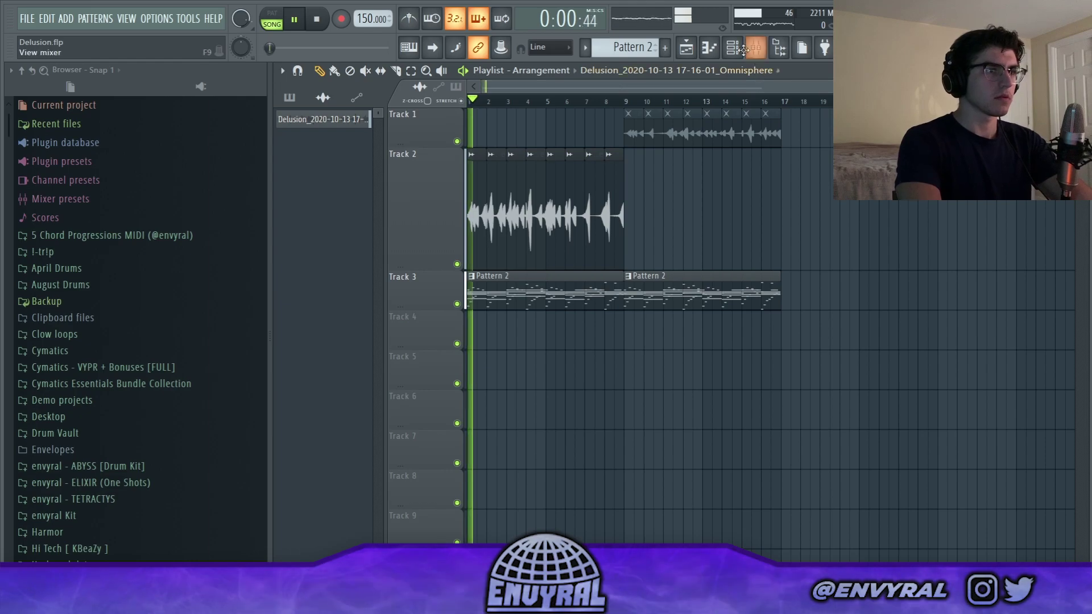
Route the Pluck Cobalt channel to mixer track 2 while the arrangement plays.
click(733, 48)
click(732, 48)
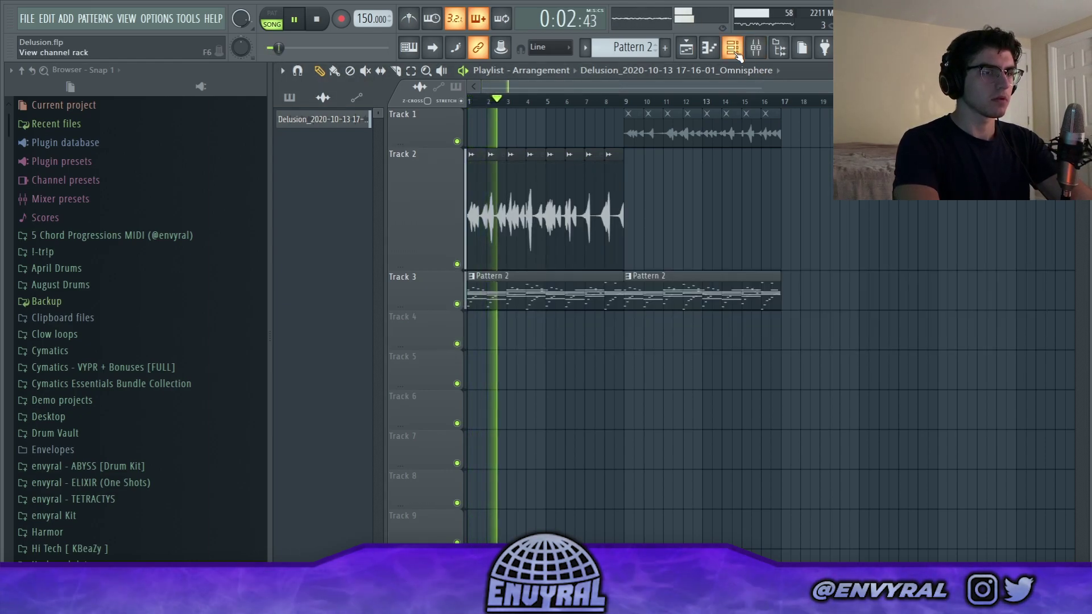
click(732, 49)
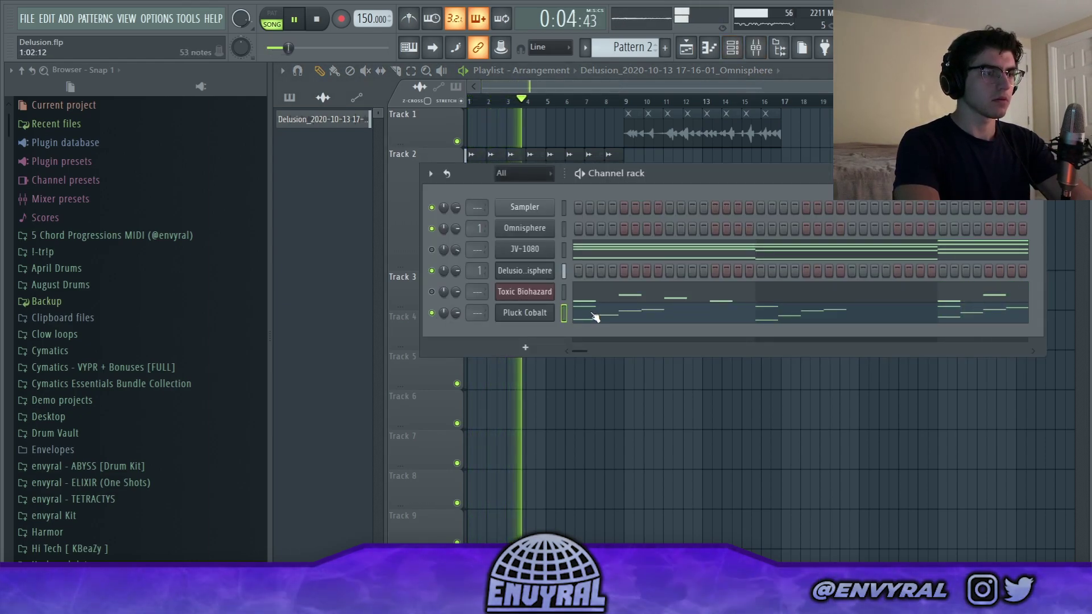
click(756, 48)
click(441, 210)
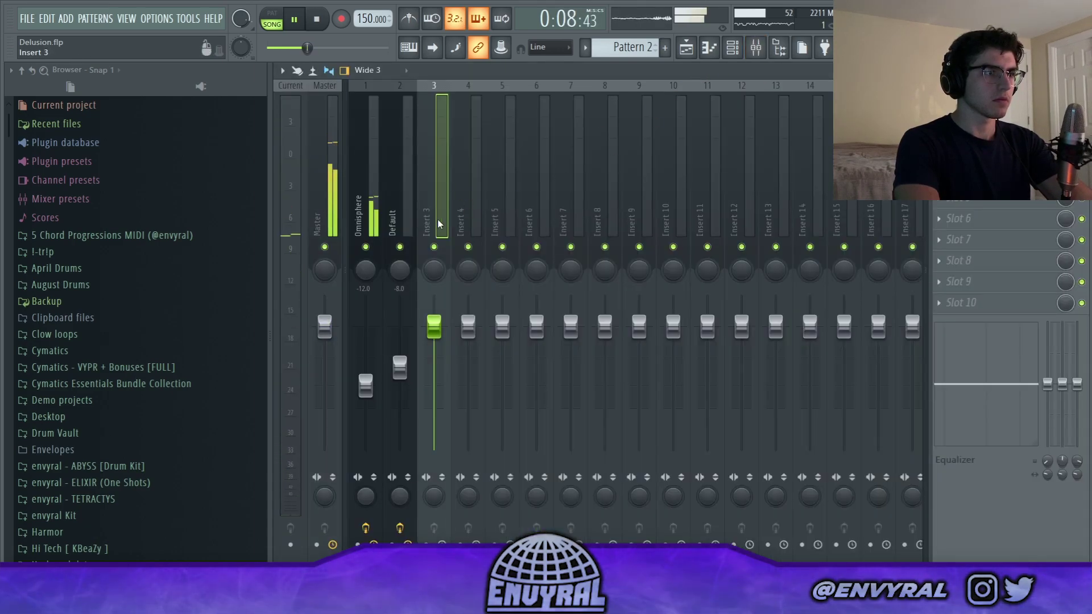
click(387, 226)
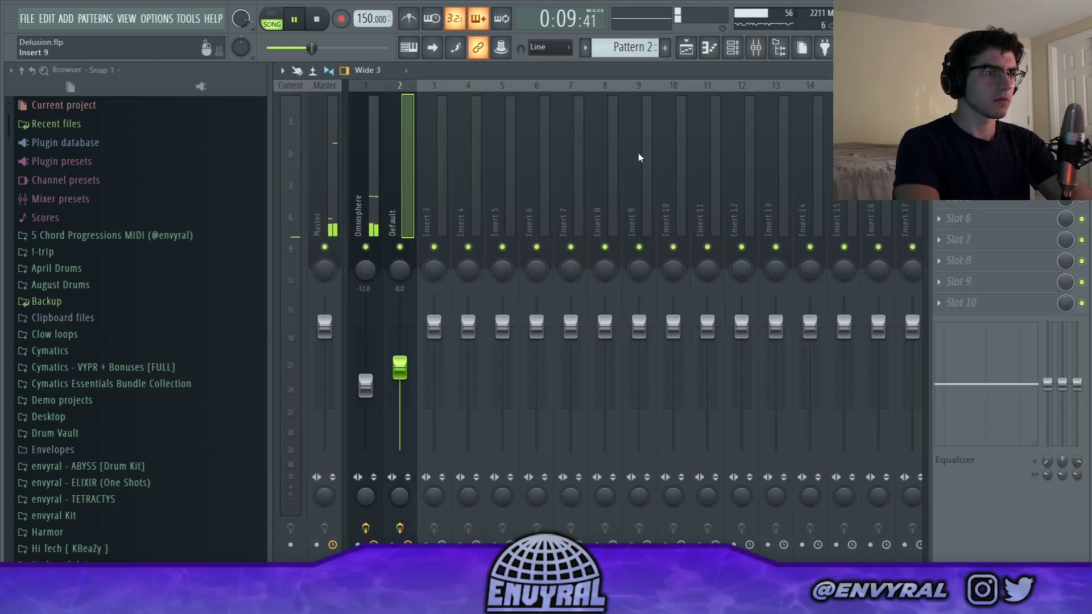
click(732, 48)
click(407, 123)
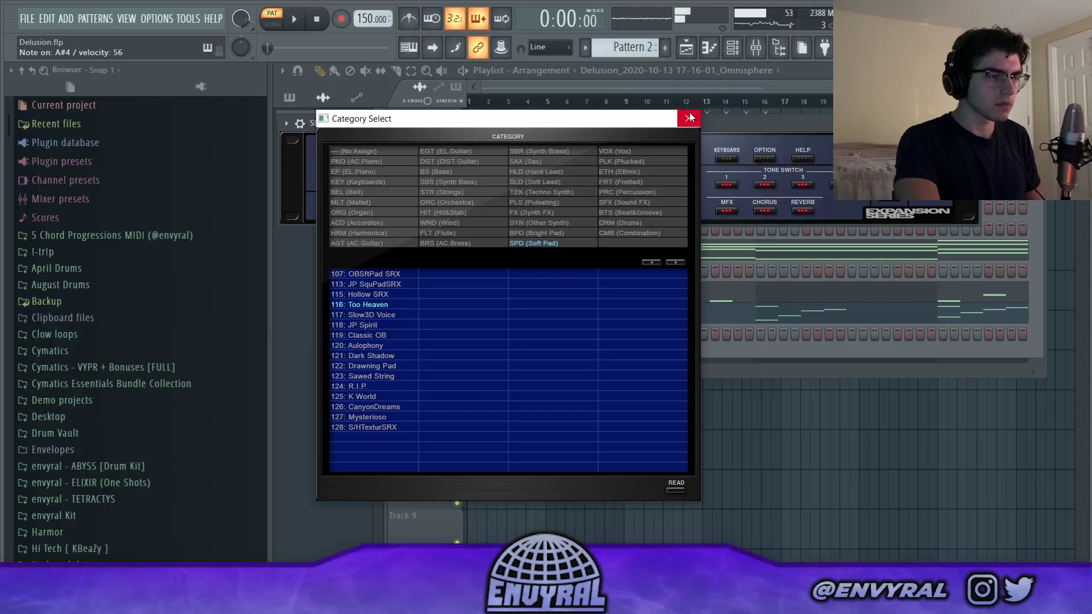
Use the soft pad patch Too Heaven in SRX KEYBOARDS, move the JV-1080 chord notes to that channel and play them.
click(689, 118)
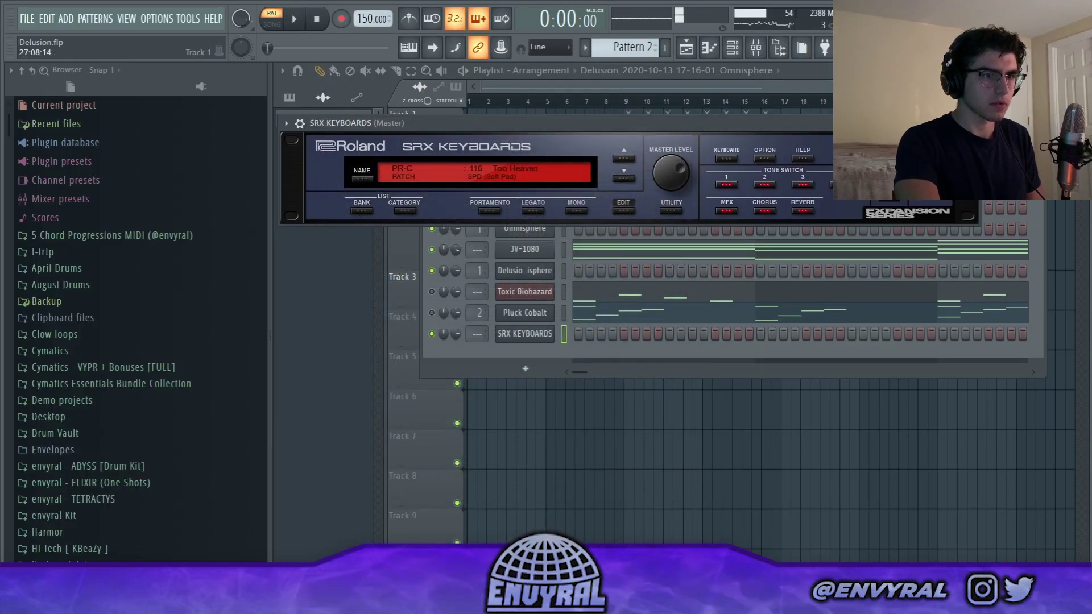
click(971, 123)
key(ctrl+x)
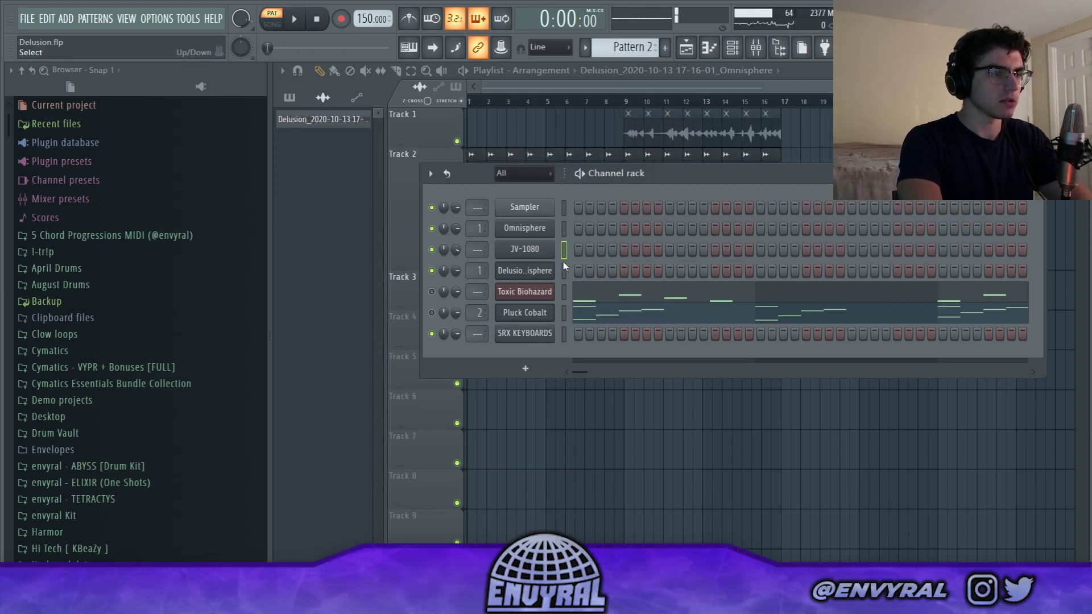
click(564, 335)
key(ctrl+v)
click(584, 340)
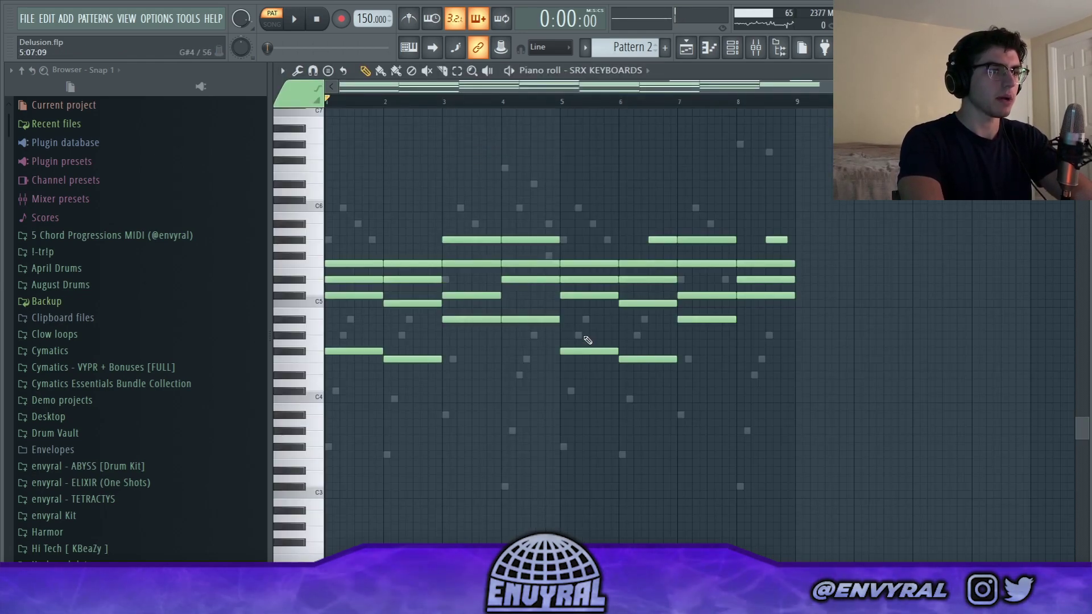
key(space)
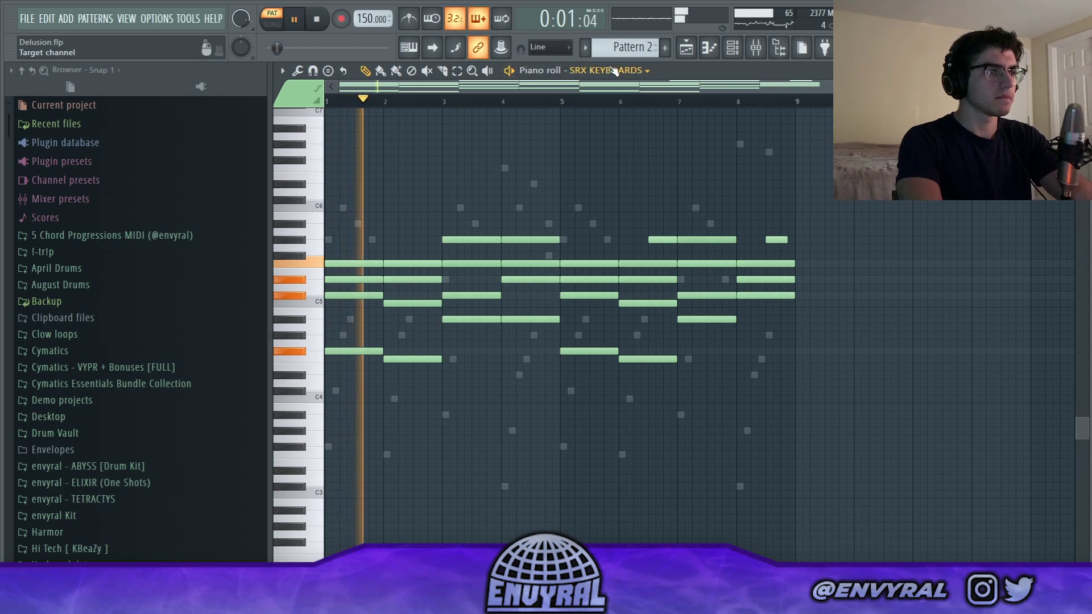
Route the SRX KEYBOARDS channel to mixer track 3 and stop playback.
click(756, 48)
click(733, 49)
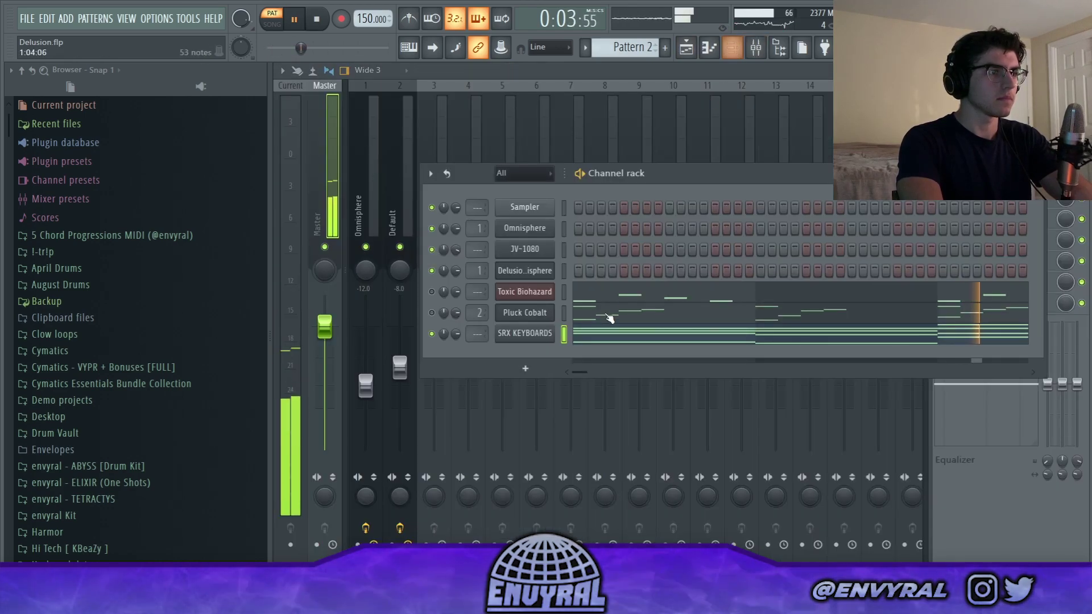
click(434, 138)
key(space)
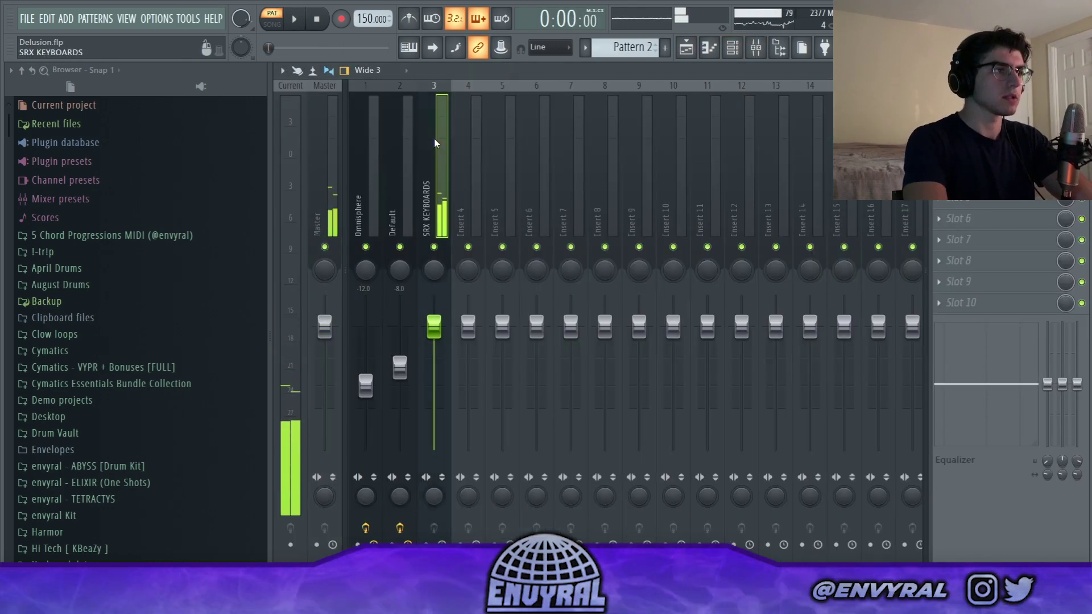
Load the (#) Pad Tremolo state on the SRX KEYBOARDS mixer track and change the Tremolator's rhythm.
right_click(434, 139)
mouse_move(521, 153)
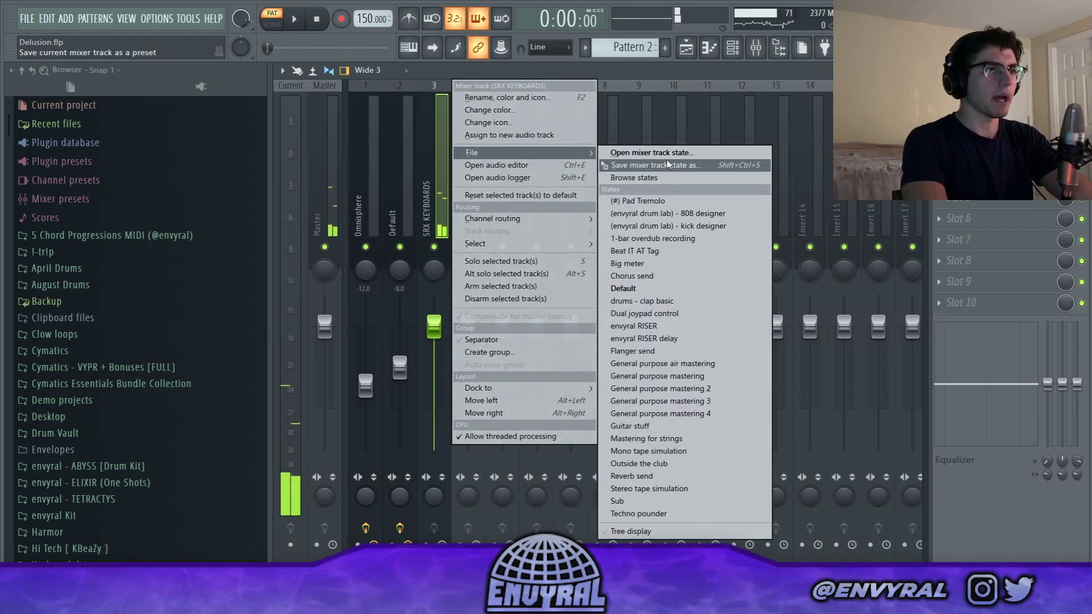
click(679, 203)
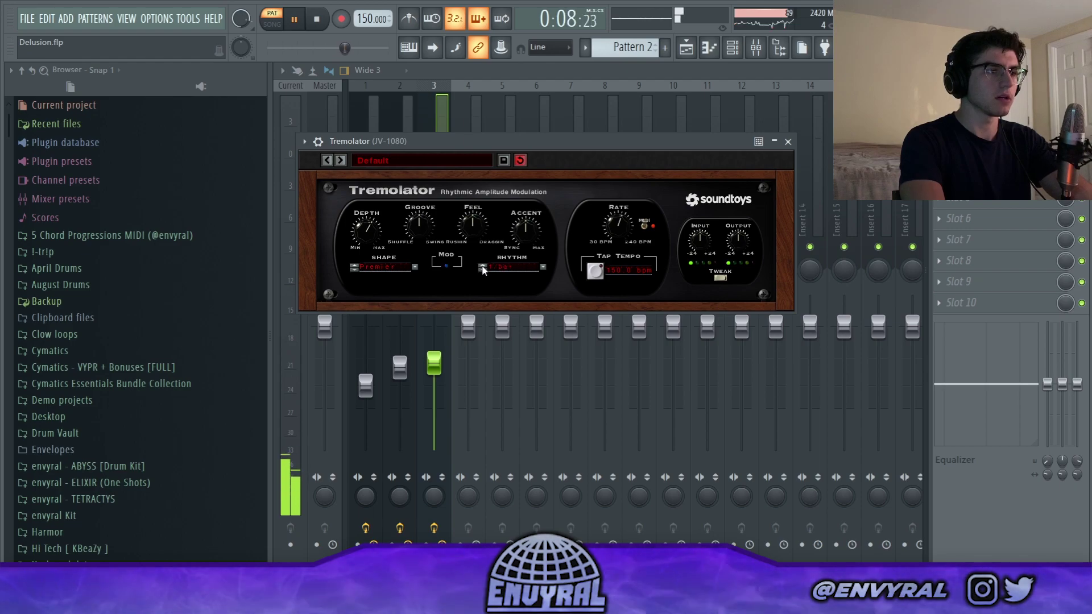
click(482, 268)
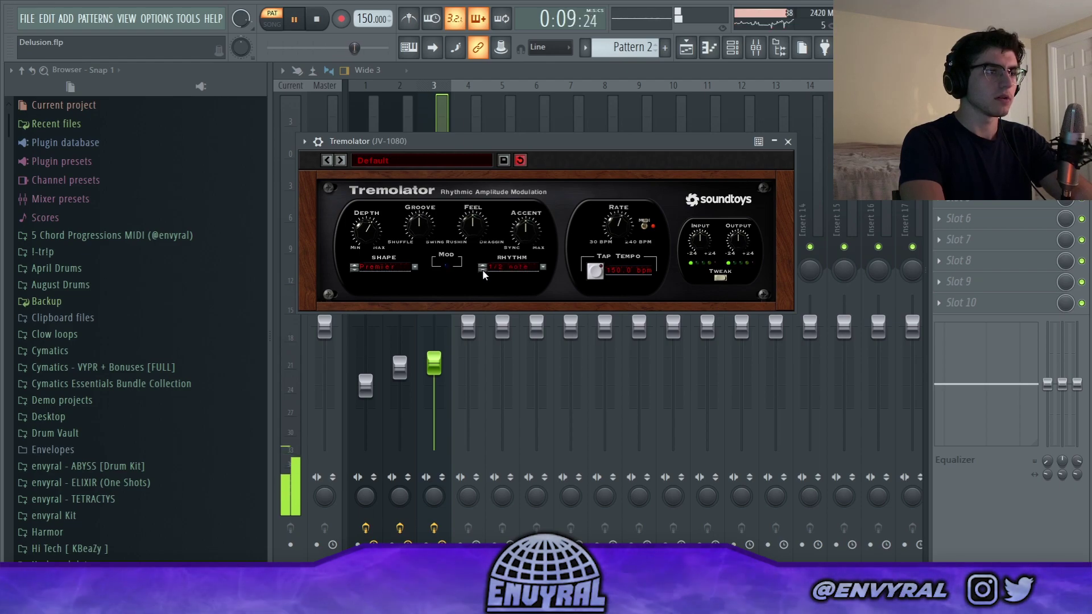
click(787, 141)
Apply Gross Beat's 1 Beat Gate volume preset to mixer insert 3 with the volume mix at 60%.
click(732, 47)
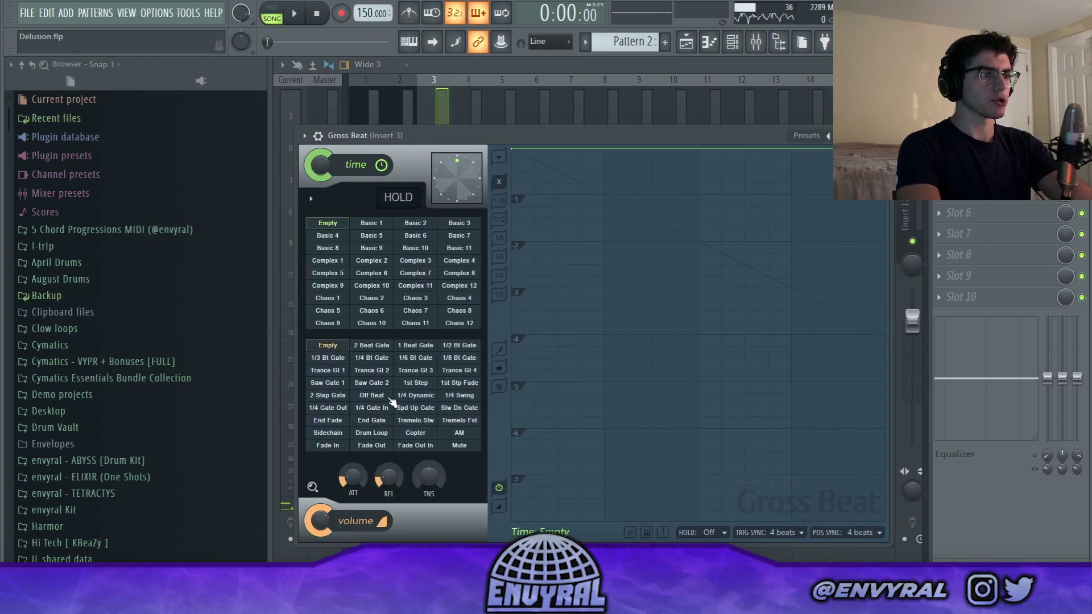
click(415, 345)
click(294, 15)
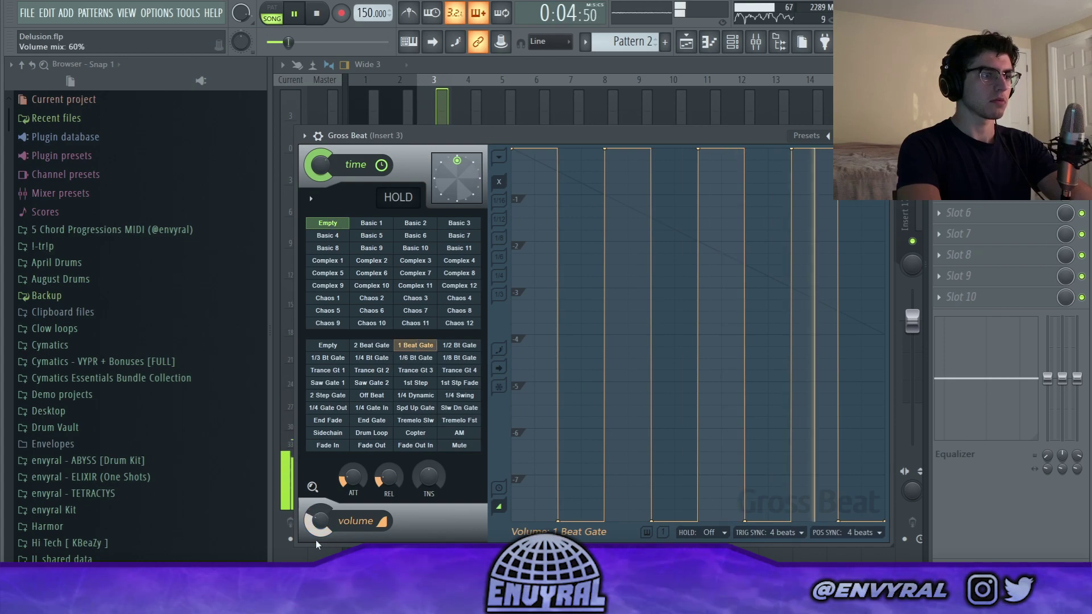
click(877, 136)
click(978, 108)
click(978, 108)
click(978, 108)
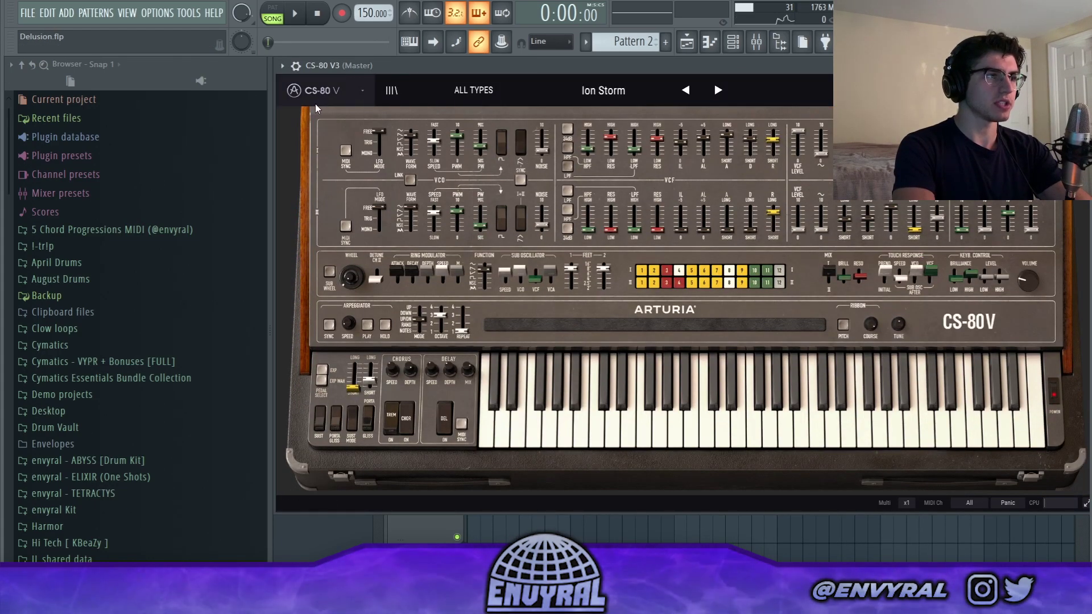
Pick a sound from the Keys category in CS-80 V3 for recording a part over the Pattern 2 chords.
click(490, 102)
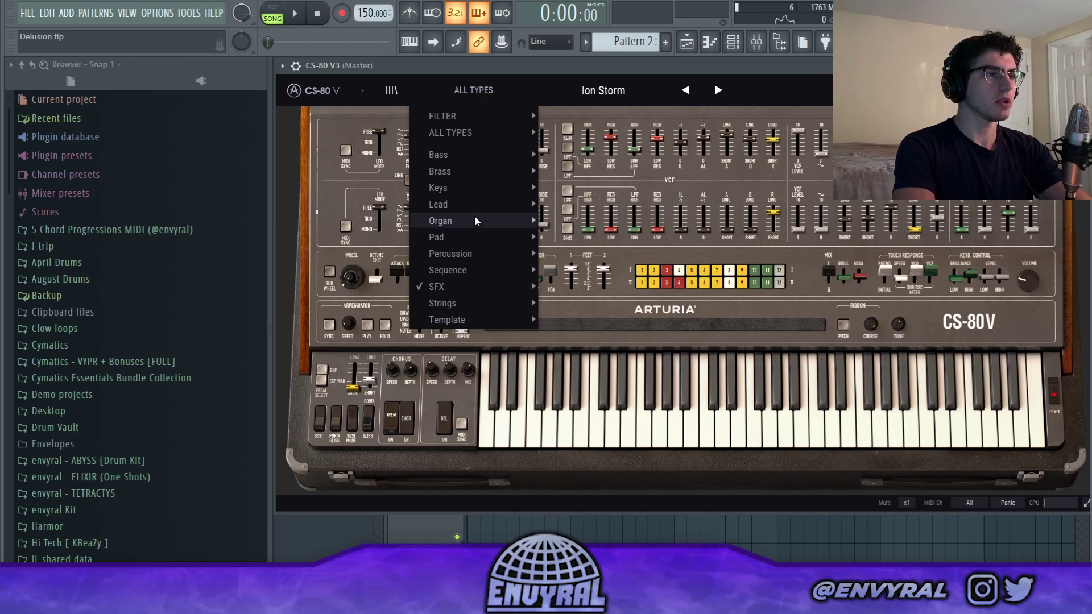
click(449, 187)
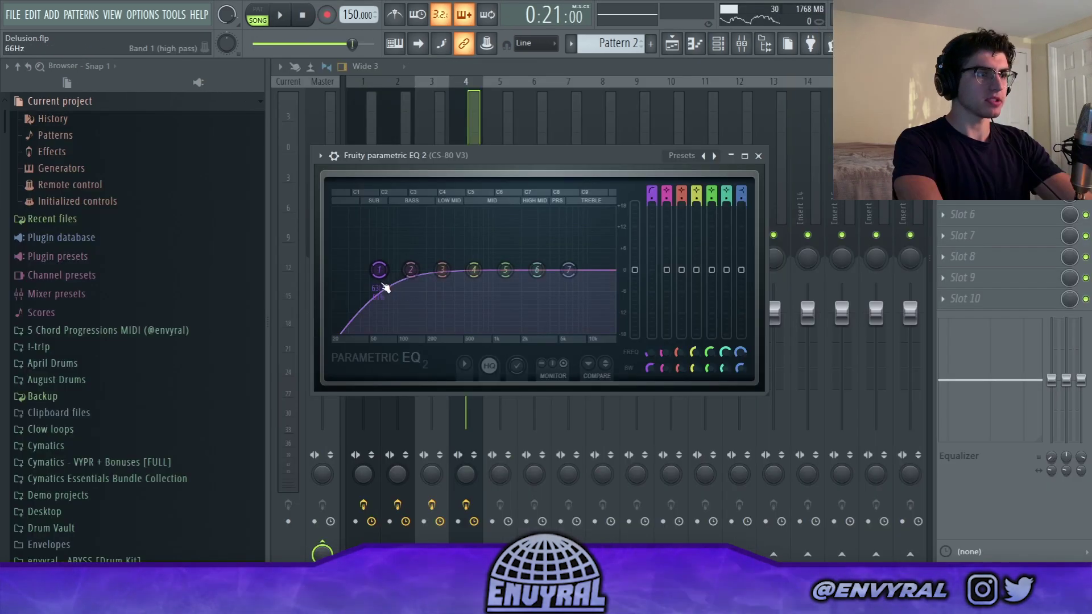
Cut the lows of the CS-80 V3 track with Parametric EQ 2's band 1 and lower high-shelf band 7 to -4 dB at 7394 Hz.
drag(383, 287, 461, 269)
scroll(424, 270, down, 1)
drag(568, 269, 574, 284)
right_click(574, 284)
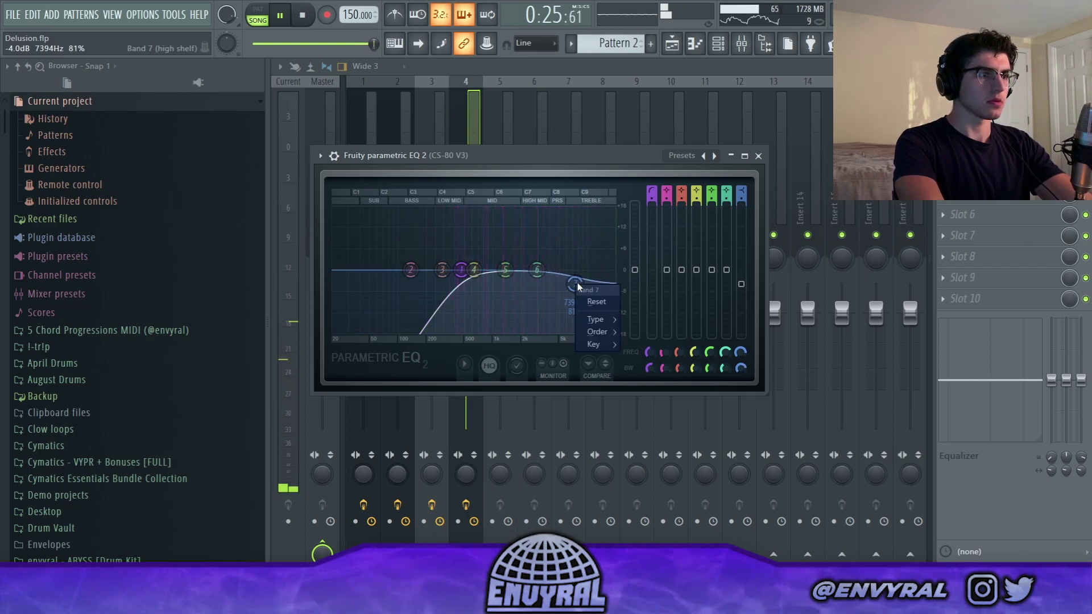
mouse_move(603, 320)
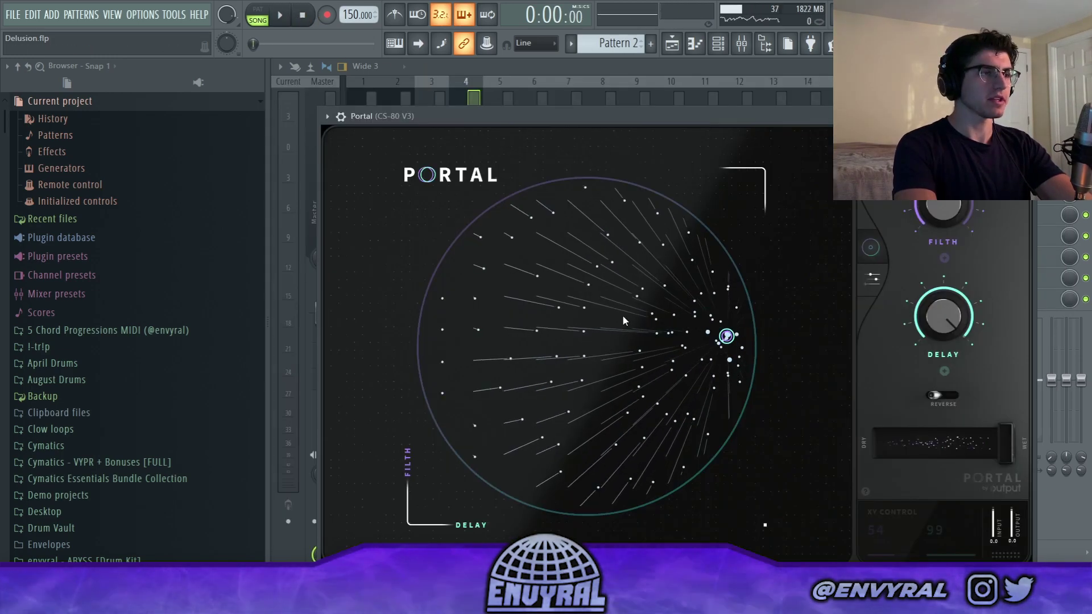
Load Portal's Return to the Source preset from the Delay category on the CS-80 V3 track and listen to it during playback.
click(874, 248)
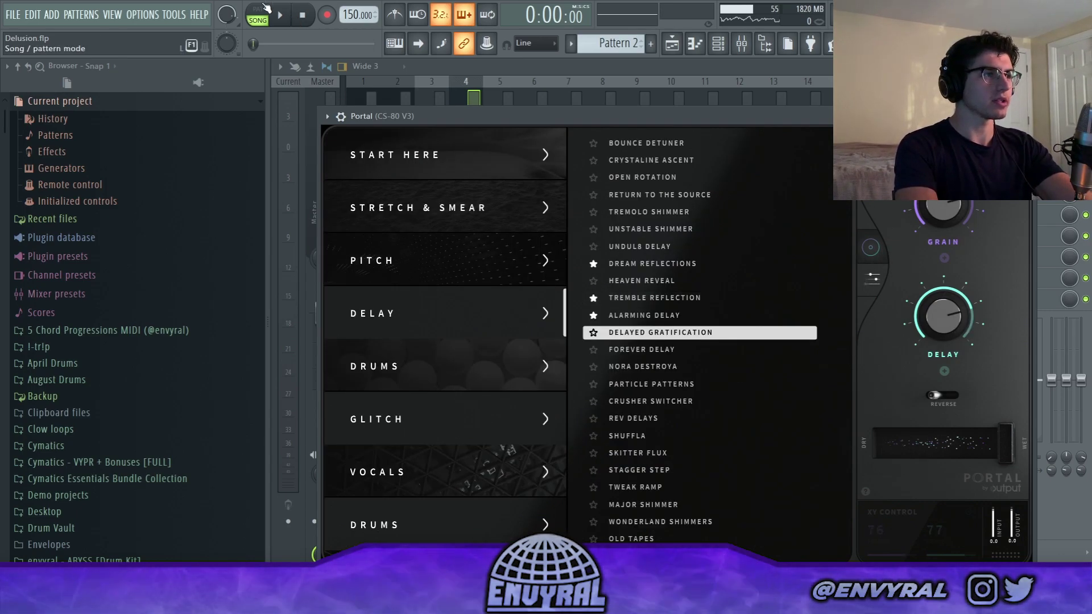
click(281, 14)
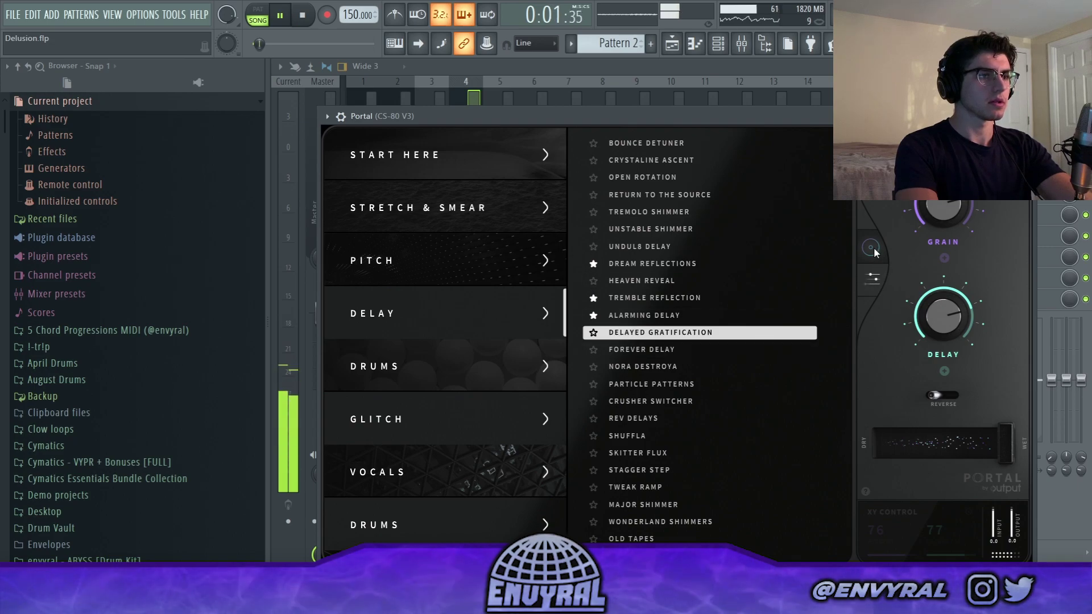
click(662, 199)
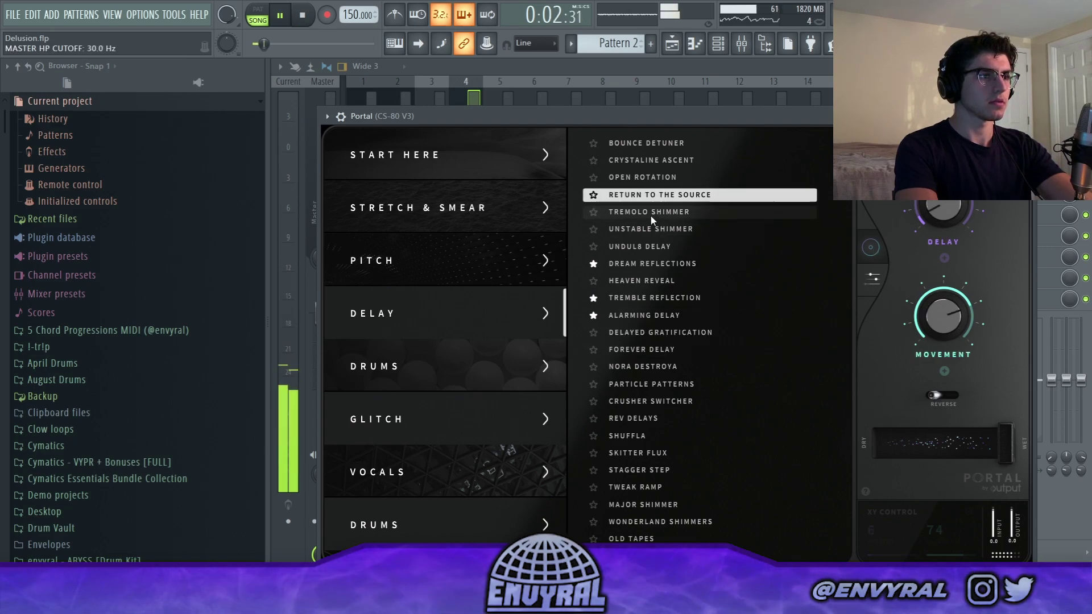
click(871, 247)
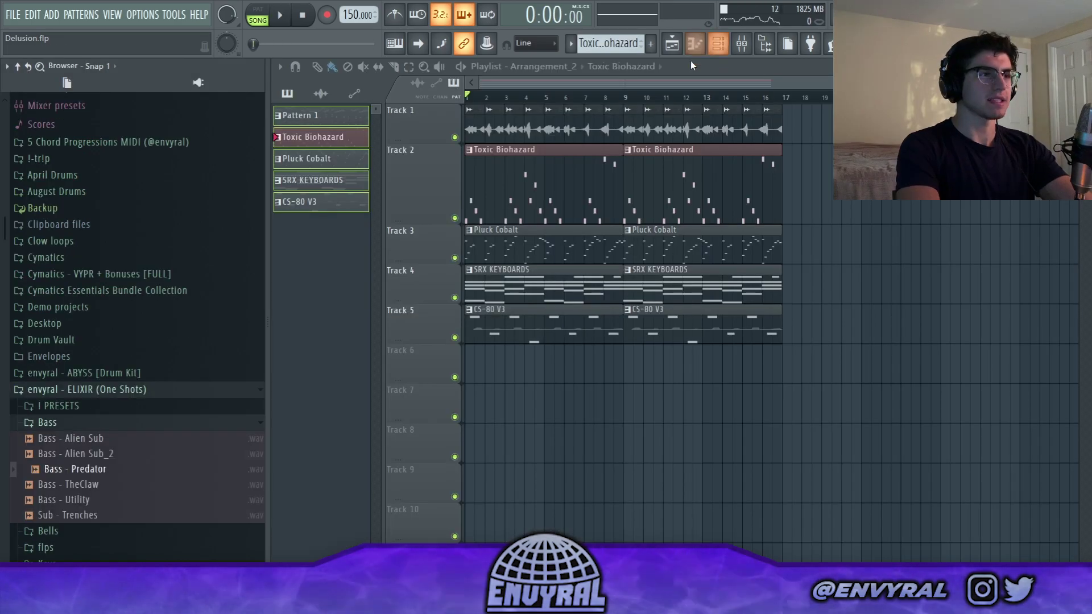
Record a Bass - Predator melody into Pattern 6 and play it with the arrangement from bar 9.
scroll(140, 395, down, 5)
scroll(139, 395, down, 2)
click(724, 48)
scroll(113, 341, up, 4)
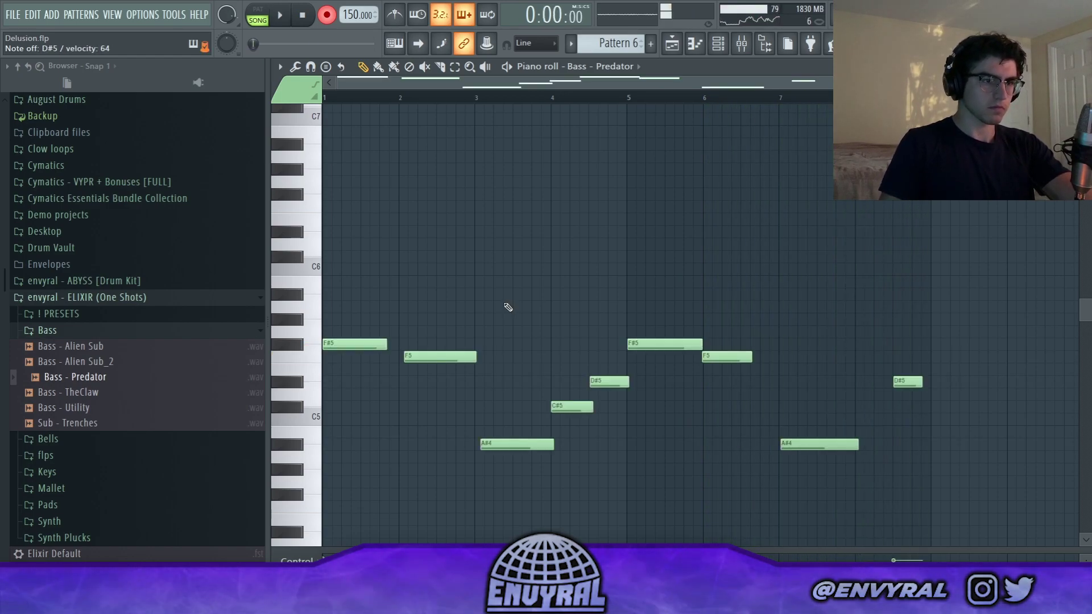
key(F5)
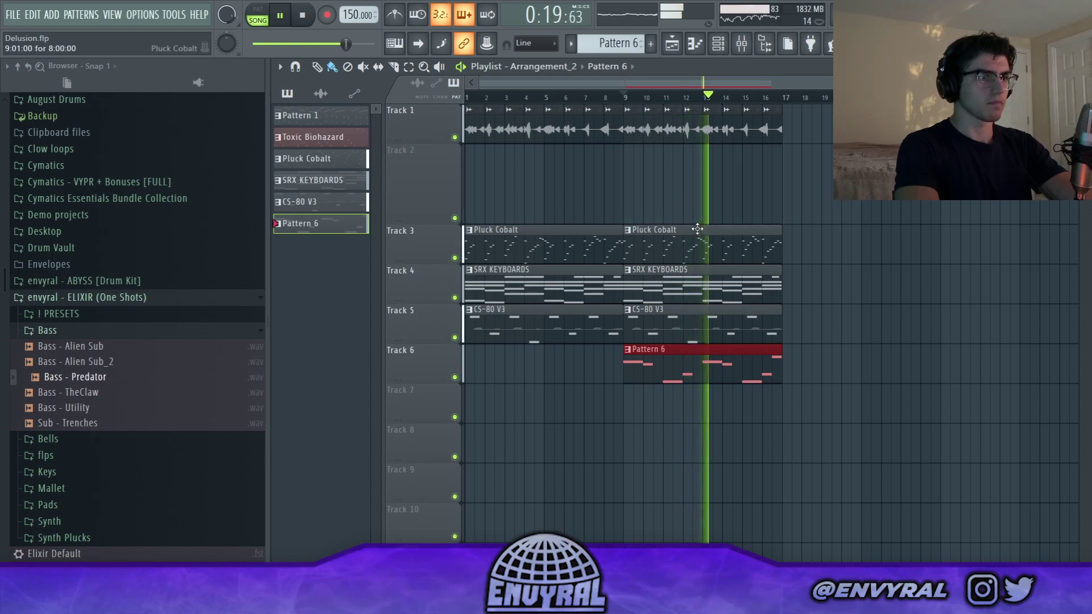
key(space)
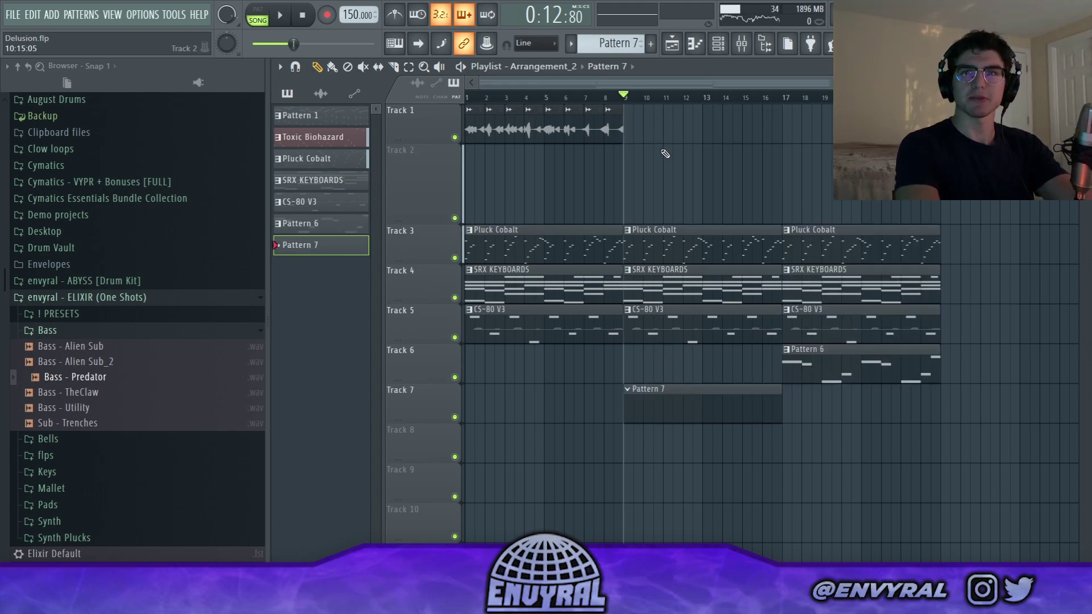
Add the Clap - Bugz sample from the envyral - TETRACTYS kit as a new channel in the channel rack.
click(57, 330)
click(86, 163)
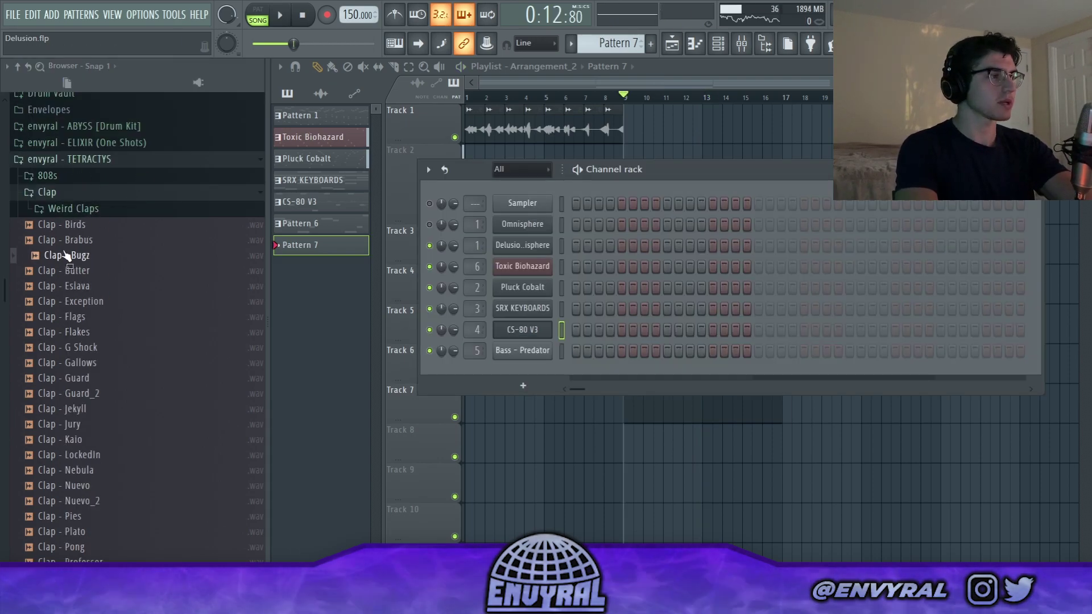
drag(544, 349, 534, 367)
Pick Hi Hat - Bigger from the TETRACTYS kit's Hi Hat folder and add it as a channel for Pattern 7.
click(66, 193)
click(65, 210)
click(76, 244)
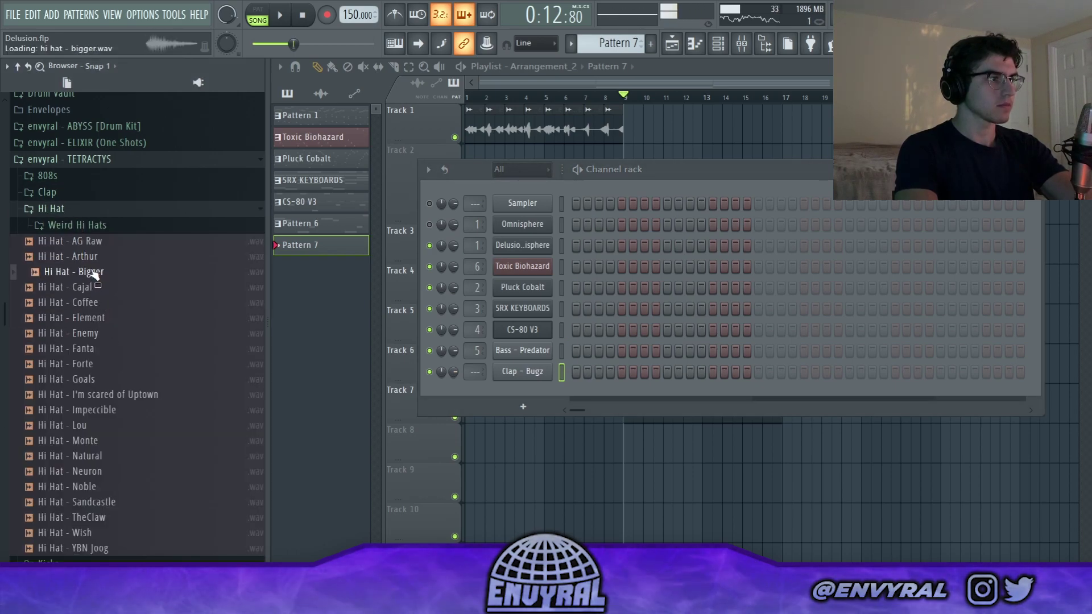
right_click(95, 273)
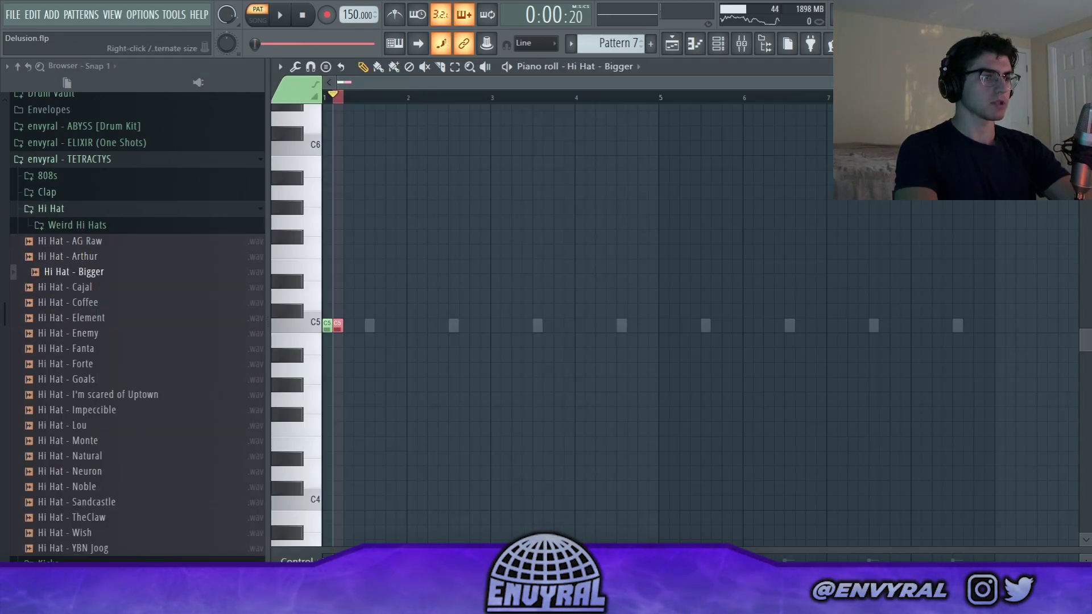
Fill eight bars of Pattern 7 with C5 hi-hat notes, giving every second note a lower velocity.
drag(376, 548, 375, 336)
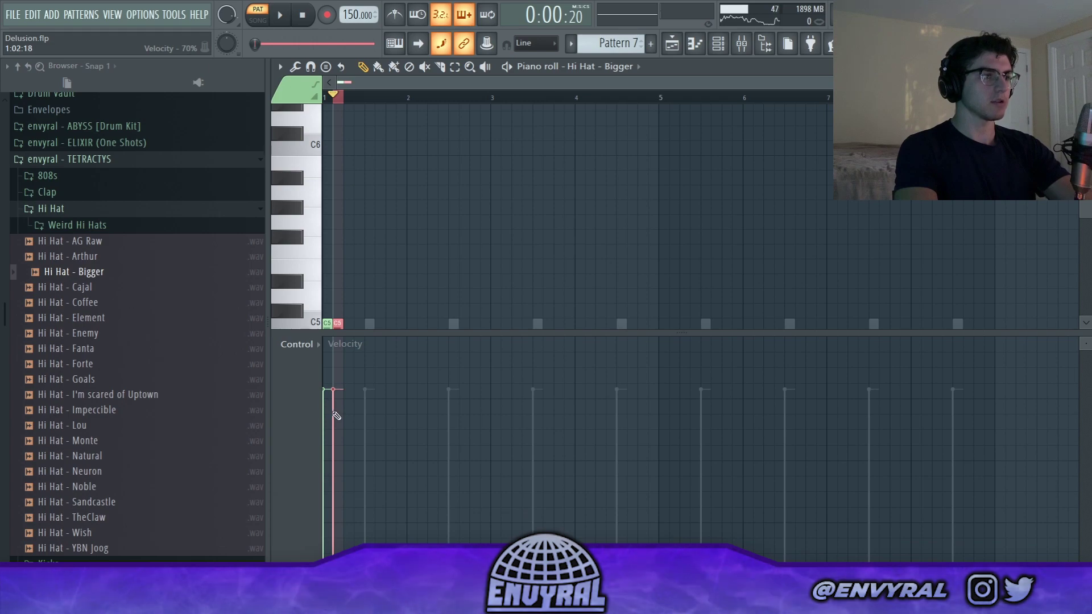
key(ctrl+a)
key(space)
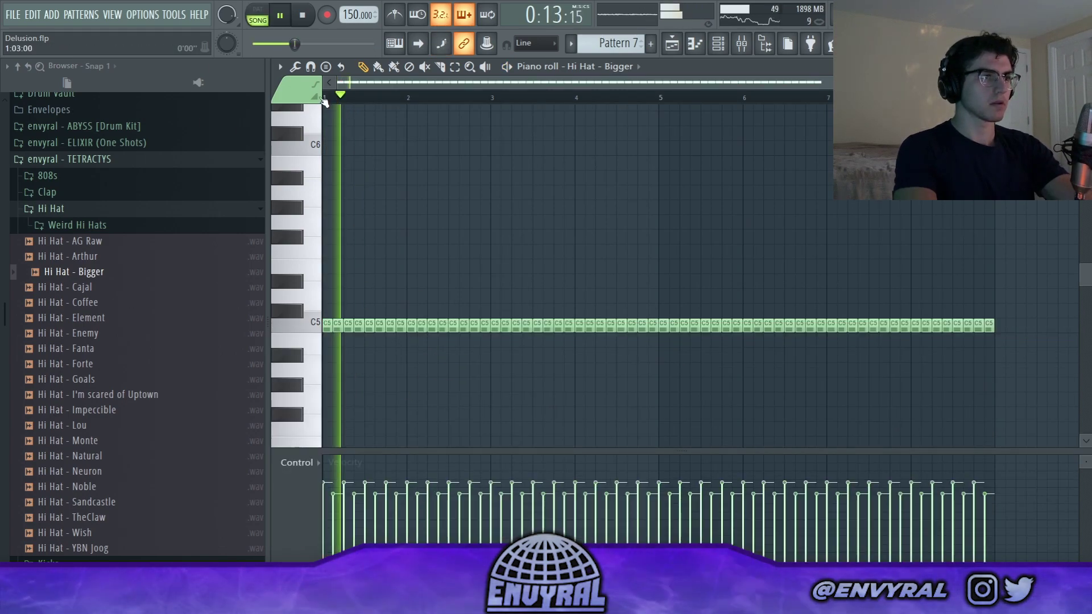
click(323, 99)
Normalize the Hi Hat - Bigger sample, shorten its tail with a fade-out, and adjust its sample start.
click(717, 43)
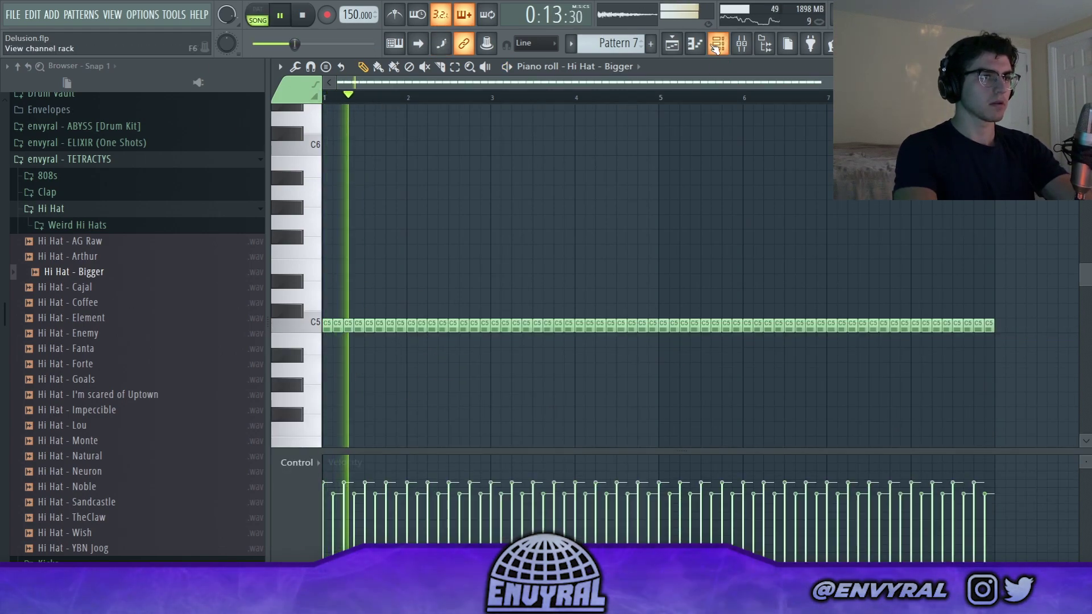
click(546, 393)
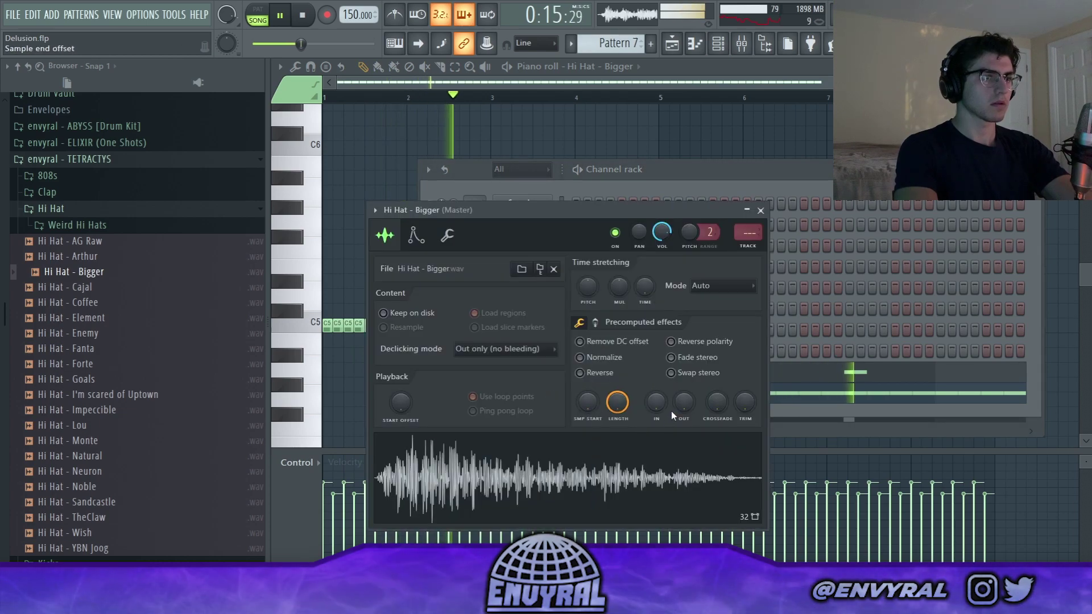
drag(673, 416, 673, 392)
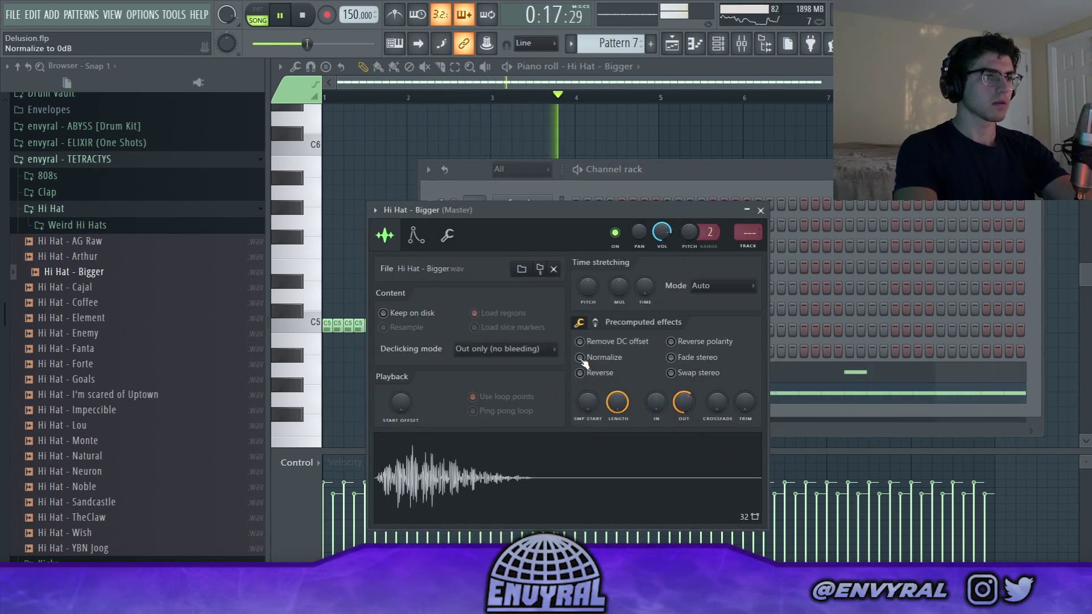
click(760, 210)
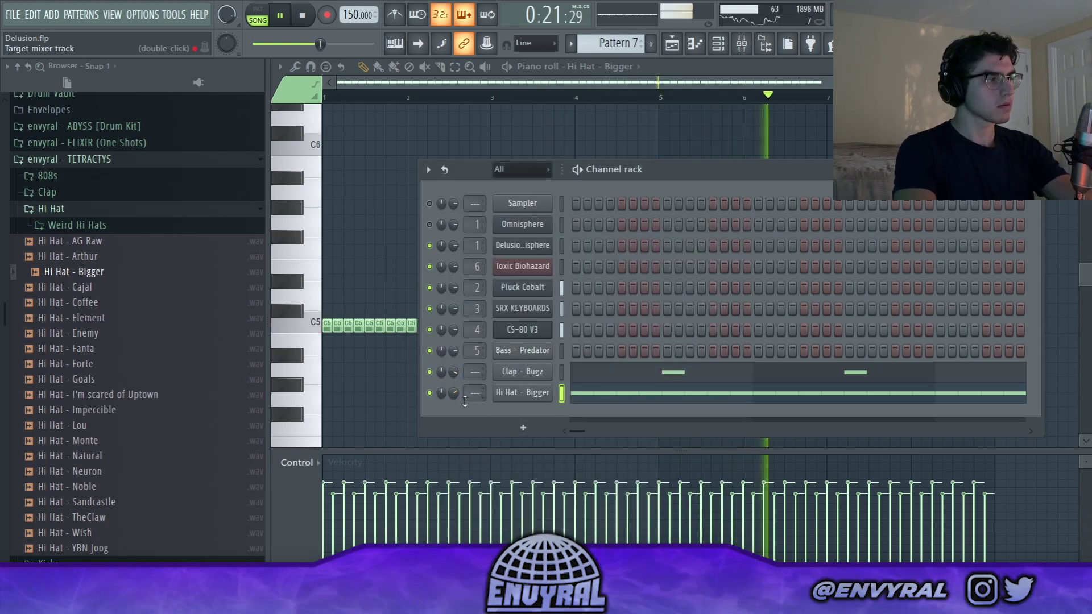
click(540, 396)
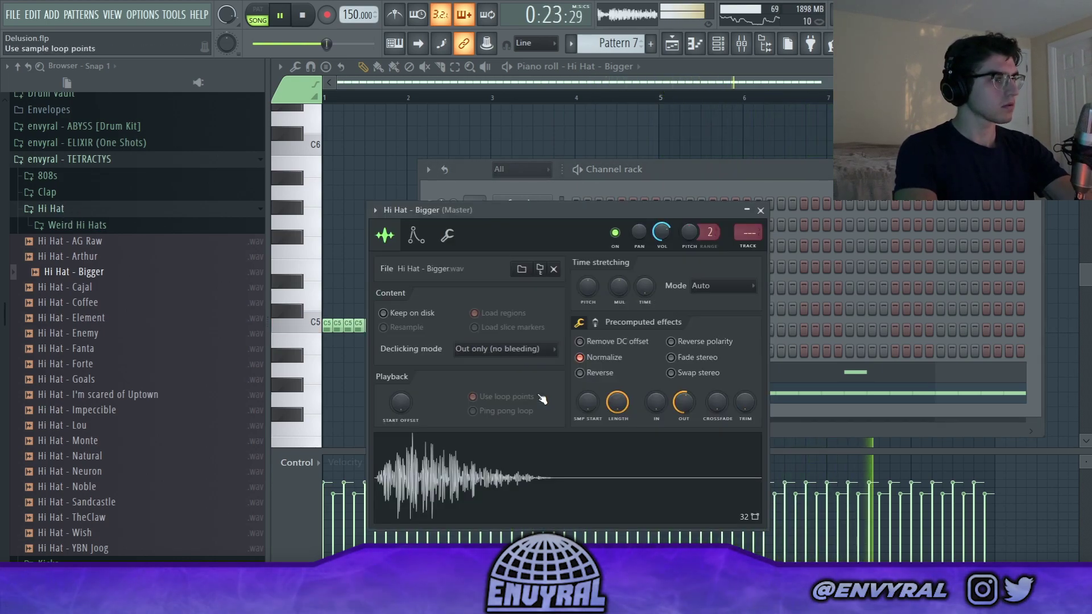
drag(591, 424, 591, 419)
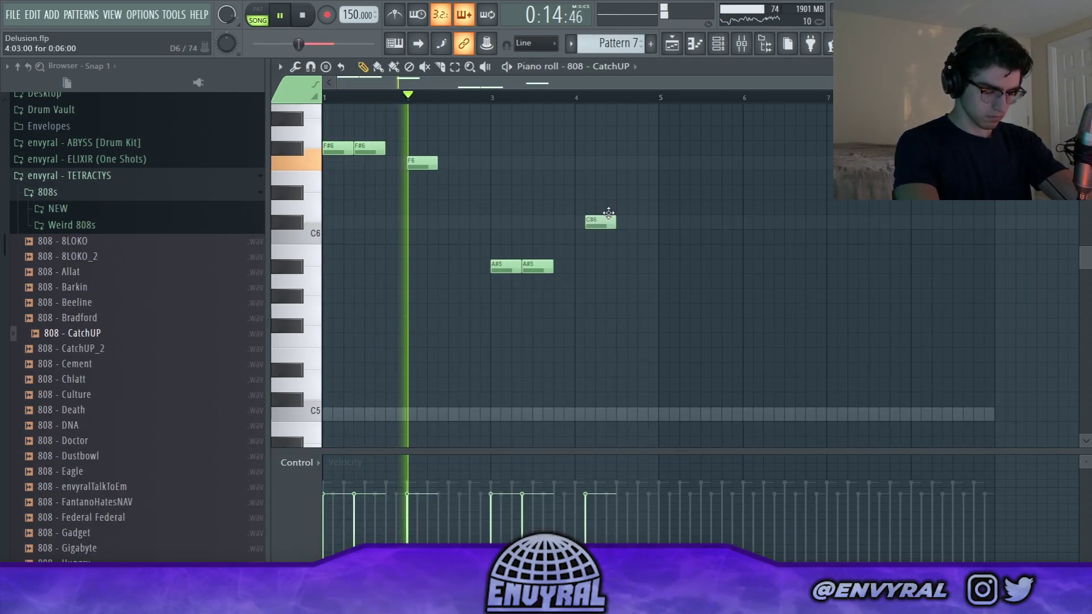
Build the 808 - CatchUP bassline in Pattern 7, with C#6 notes from bar 4 and a short A#5 note shifted later in bar 7.
drag(608, 216, 598, 217)
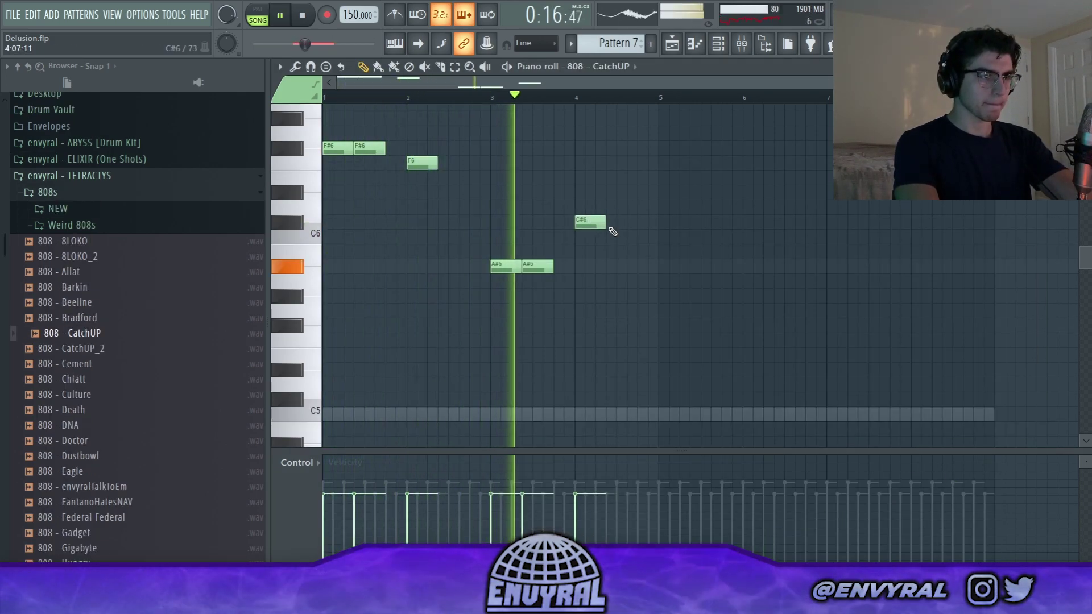
click(611, 226)
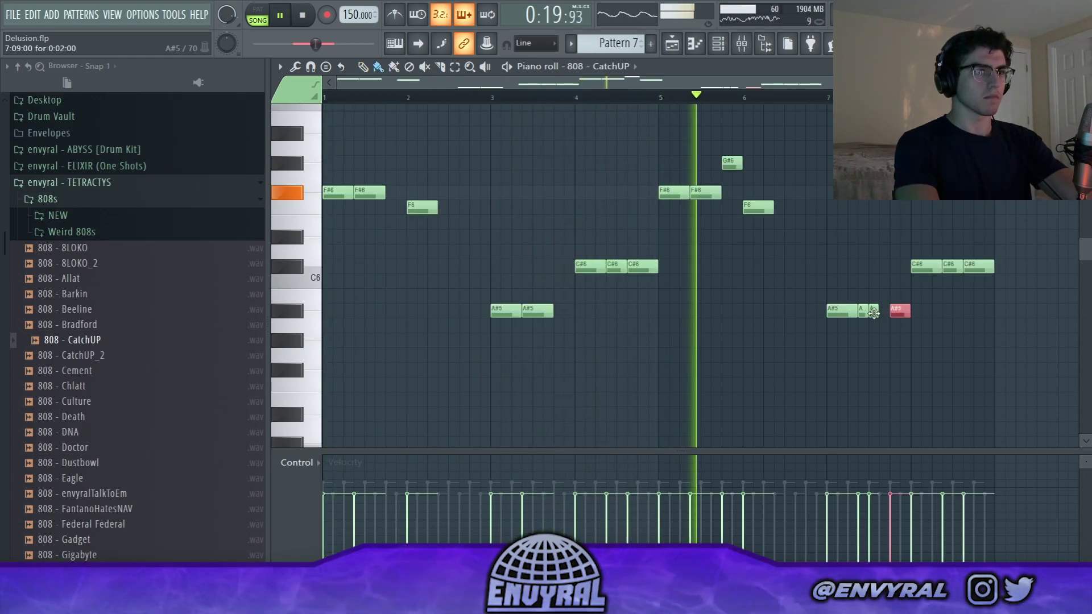
drag(874, 313, 884, 313)
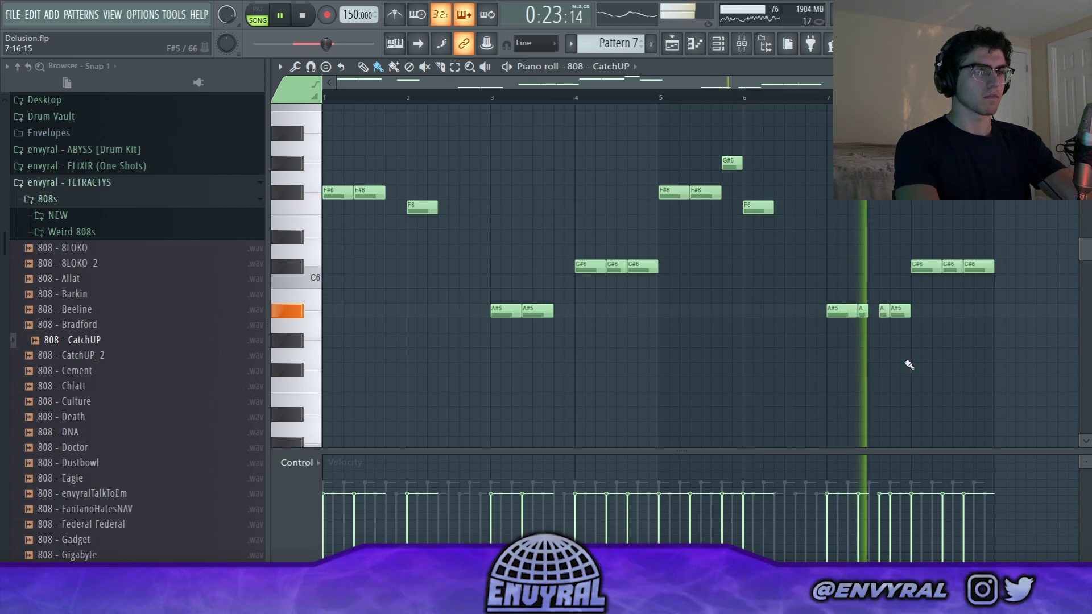
Transpose all the 808 notes in Pattern 7 down one octave.
key(ctrl+a)
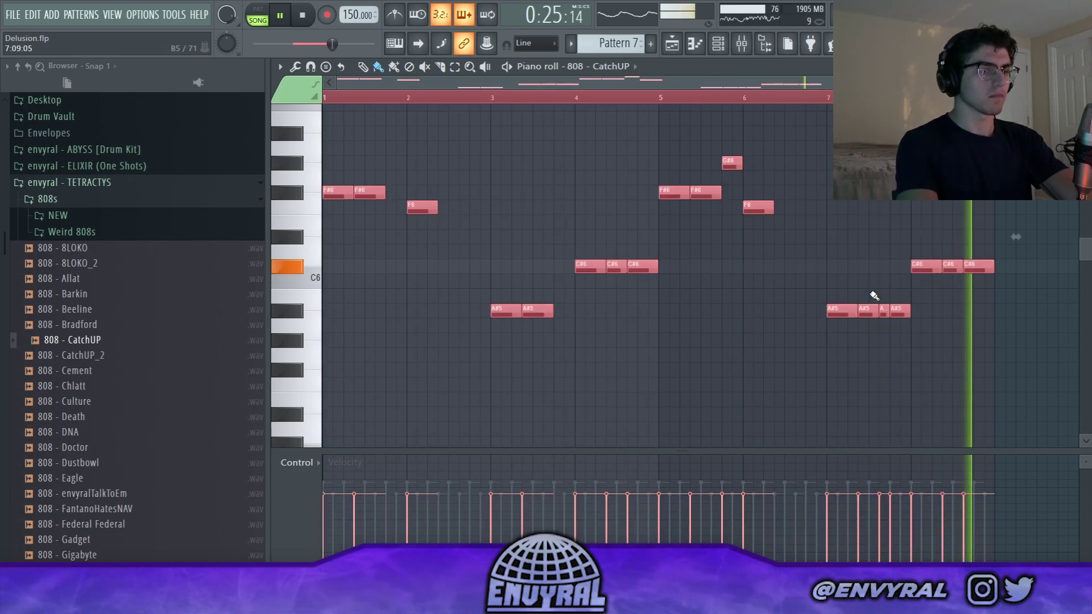
key(ctrl+Down)
key(ctrl+d)
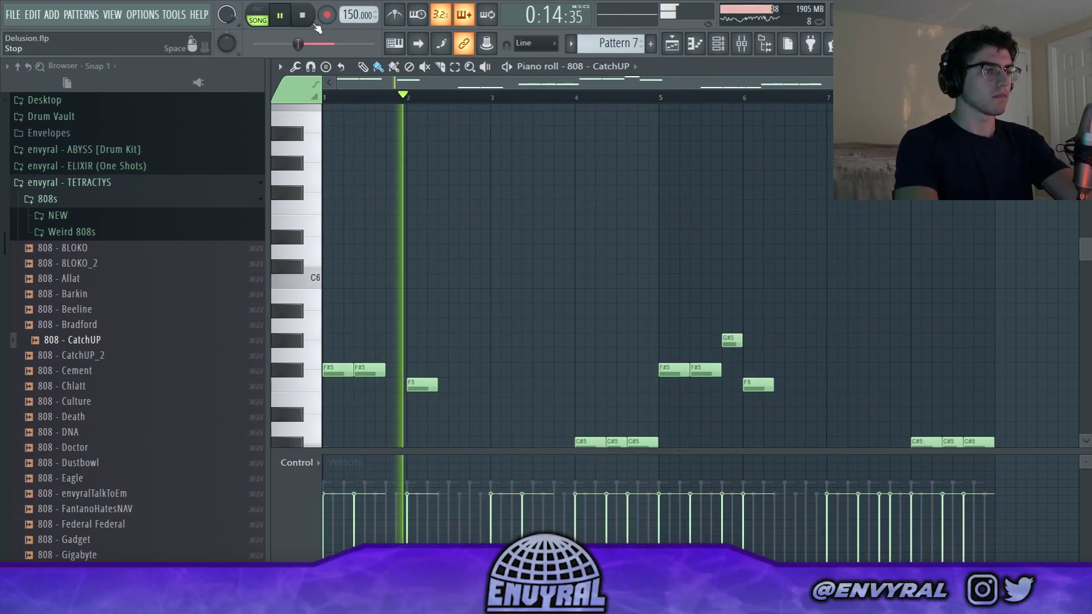
Place Open Hat - Axis hits on C5 across the eight bars of Pattern 7.
scroll(428, 188, down, 3)
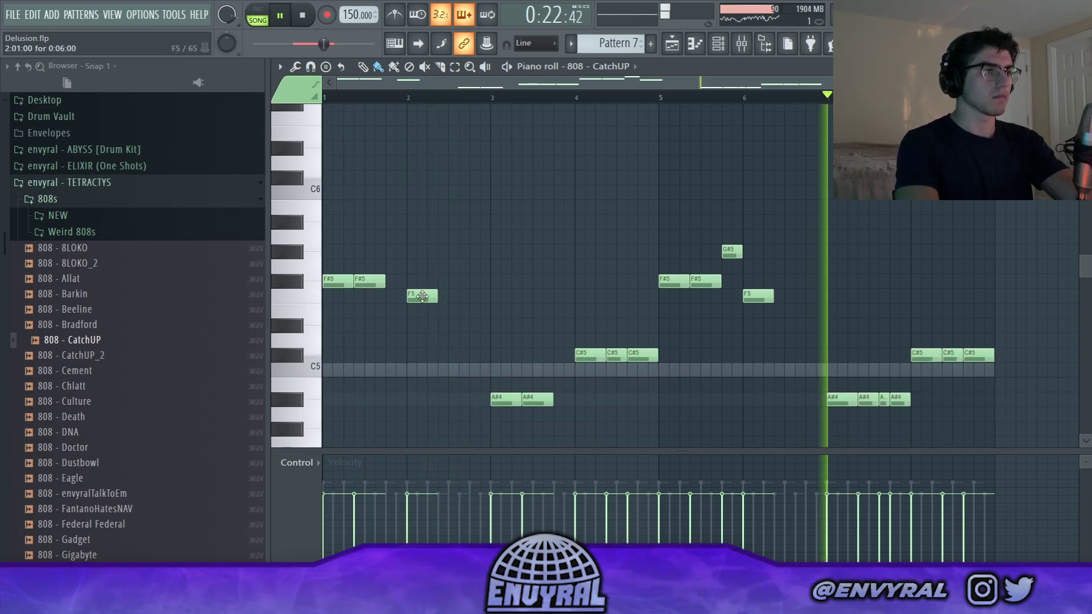
drag(417, 300, 490, 296)
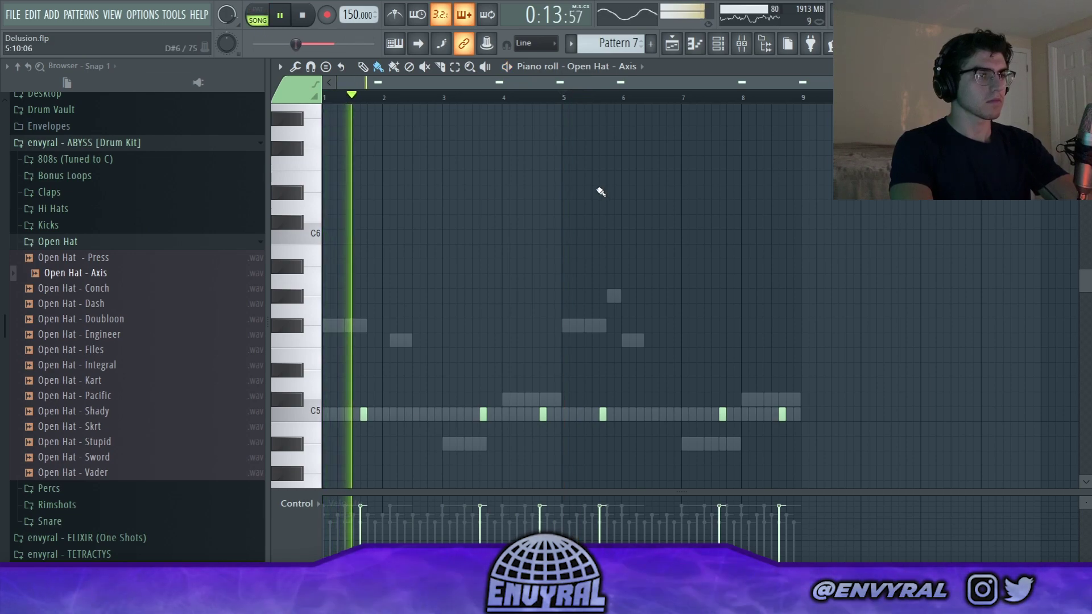
Audition 808s from the drum kits during playback and replace the 808 channel's sample with 808 - Uptwn_2.
key(F6)
click(52, 241)
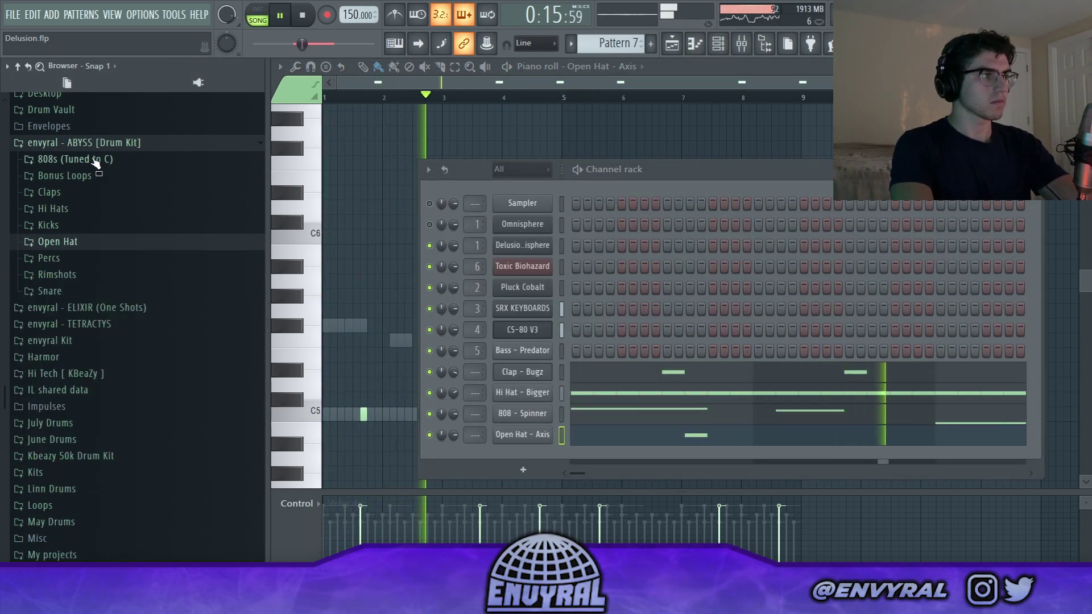
click(80, 159)
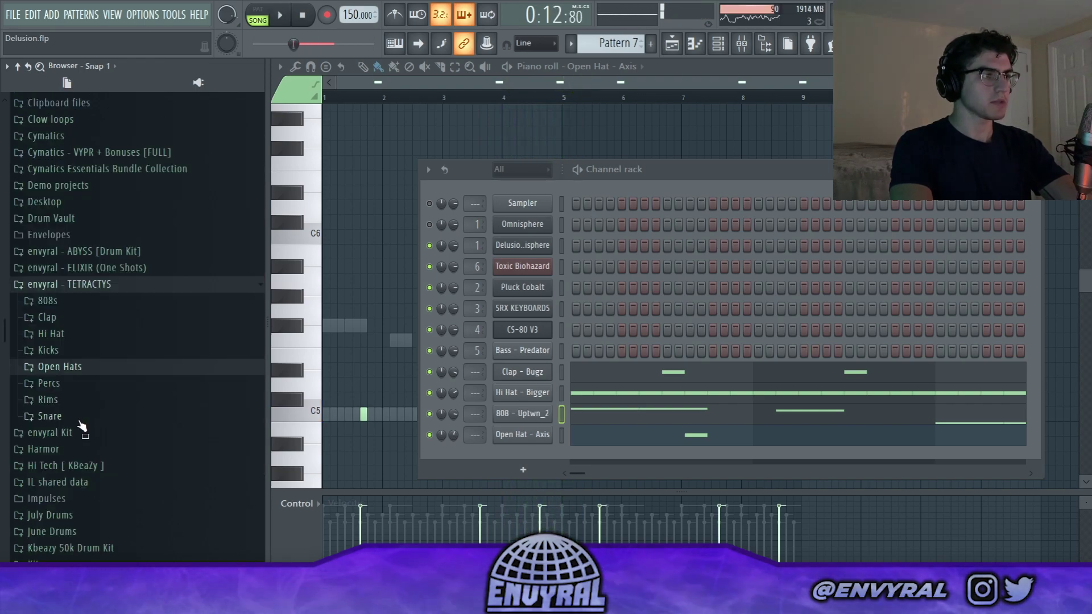
click(76, 420)
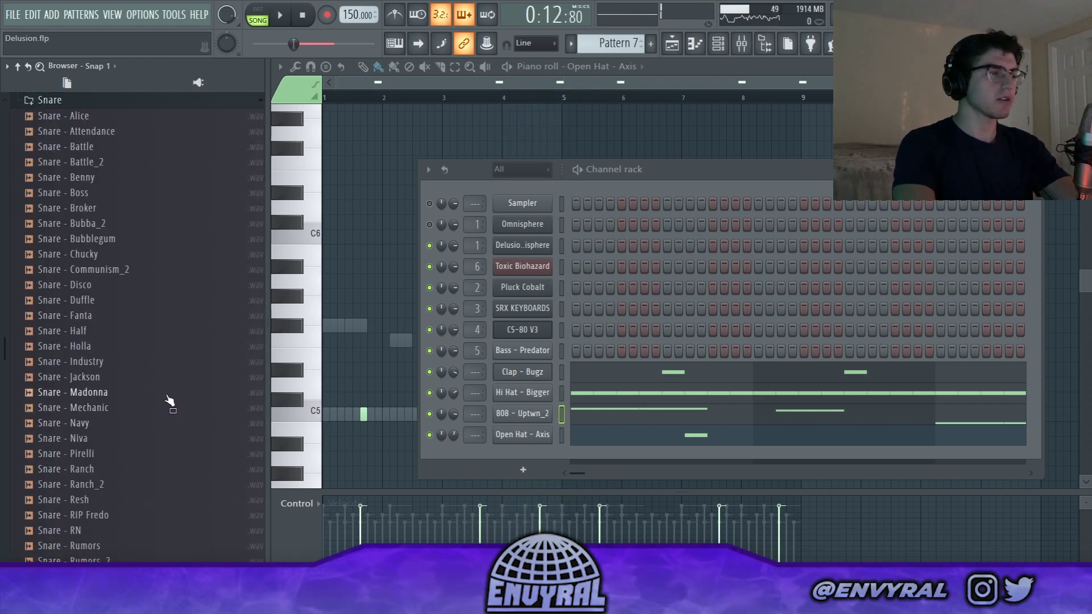
Audition snares from the TETRACTYS kit against the beat and add Snare - Disco to Pattern 7 on C5.
click(130, 409)
click(121, 377)
click(122, 364)
click(117, 350)
click(114, 334)
click(112, 319)
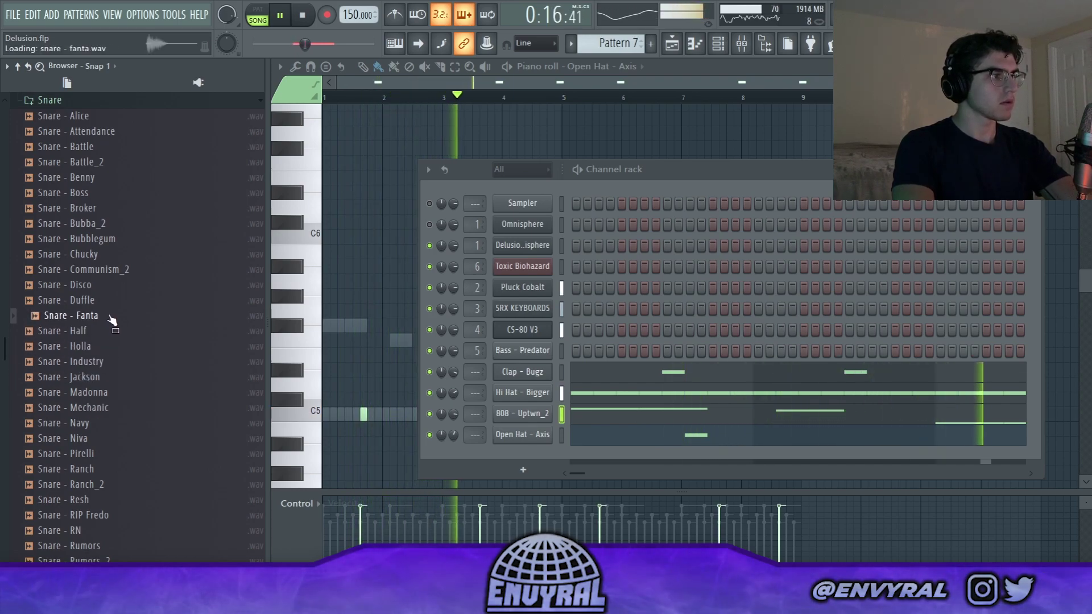
click(120, 290)
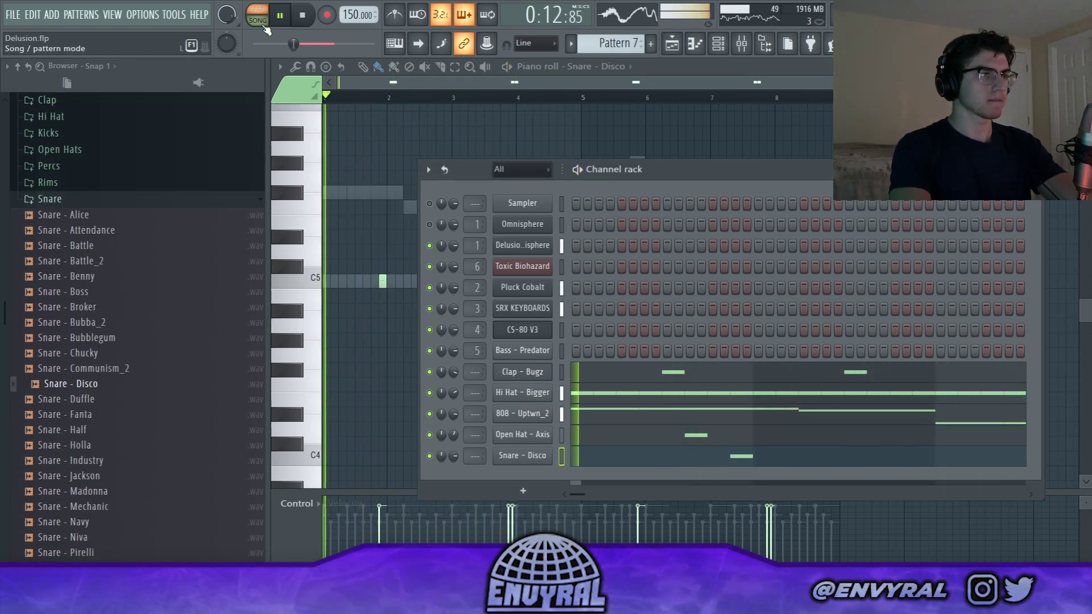
Raise all Snare - Disco notes by one semitone to C#5.
key(F6)
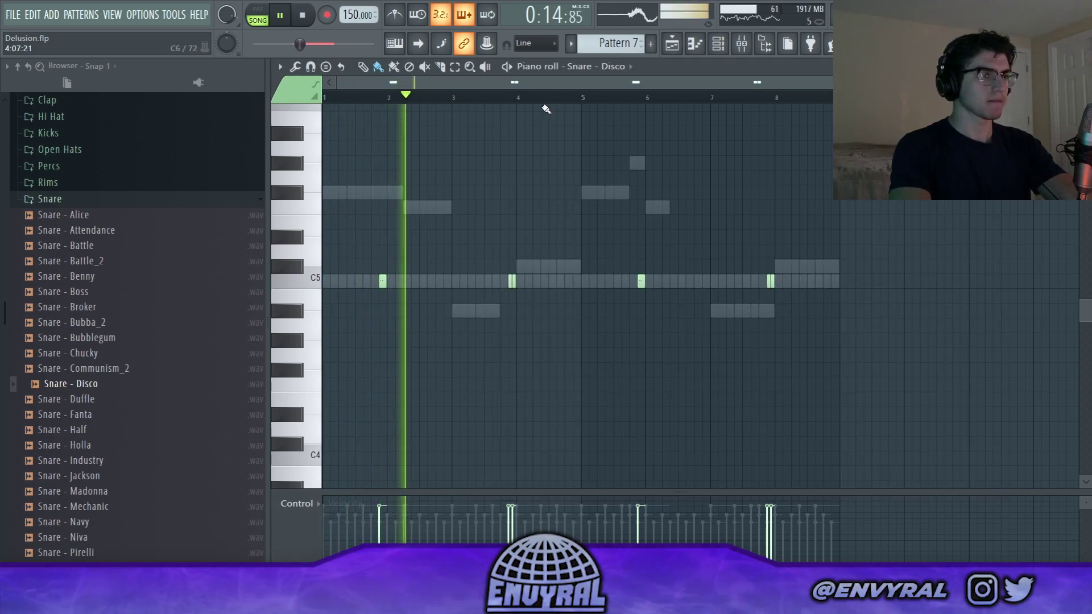
key(ctrl+a)
key(shift+Up)
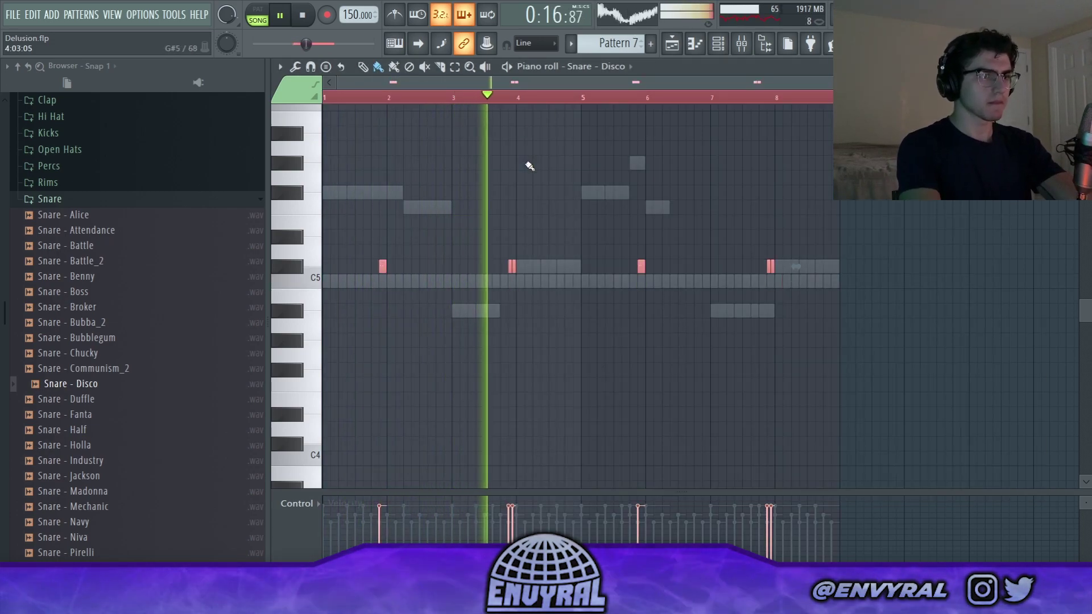
Delete the snare hits just before bars 4 and 6, and add two C#5 hits around the start of bar 7.
right_click(522, 266)
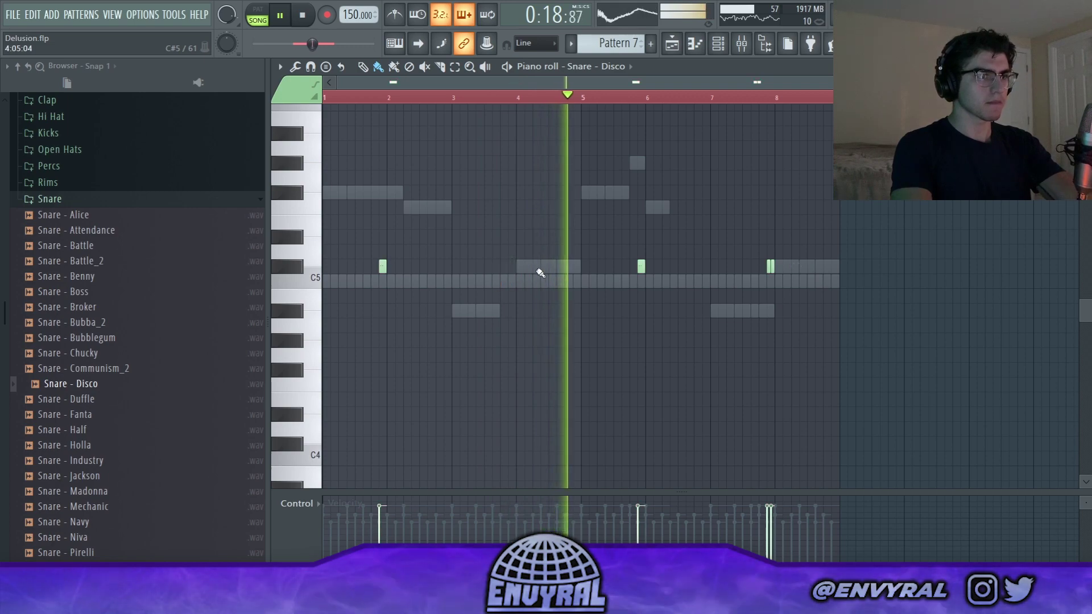
click(706, 267)
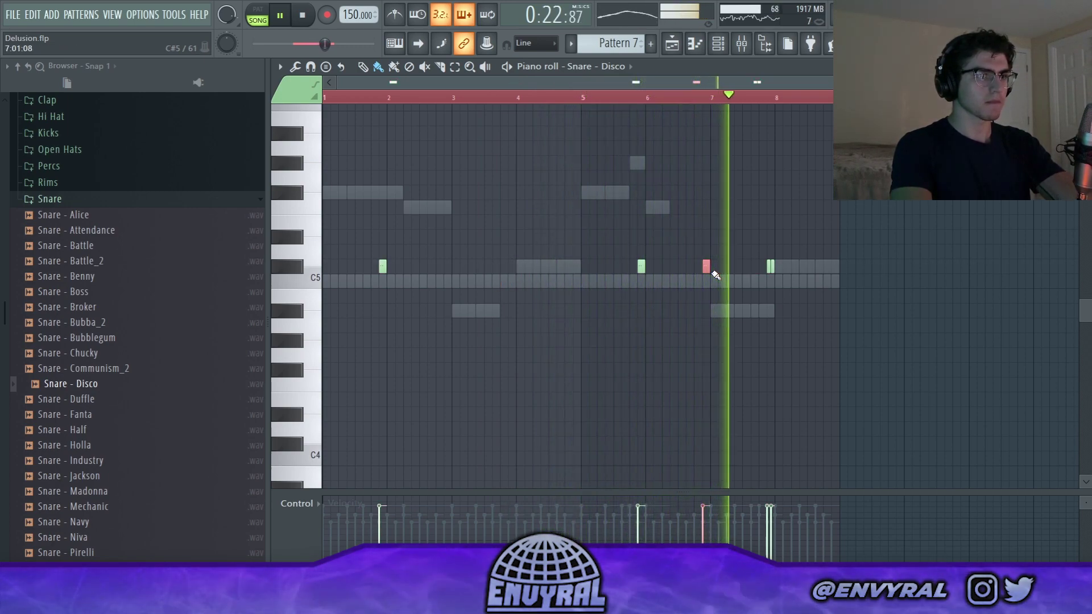
click(730, 281)
drag(730, 280, 723, 266)
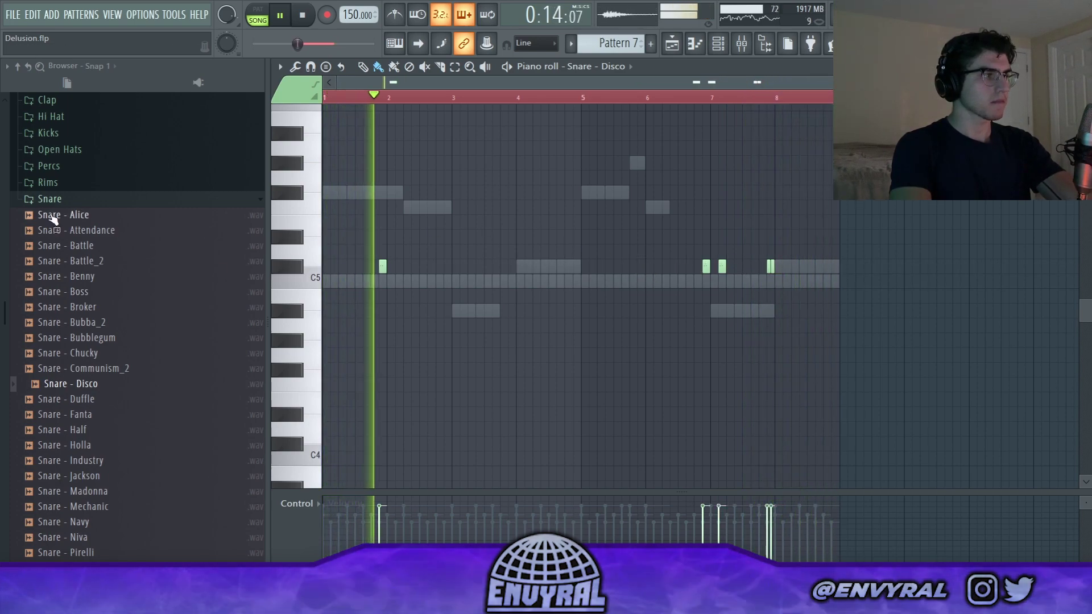
Play the arrangement in the playlist to hear Pattern 7's drums with the melody.
click(672, 44)
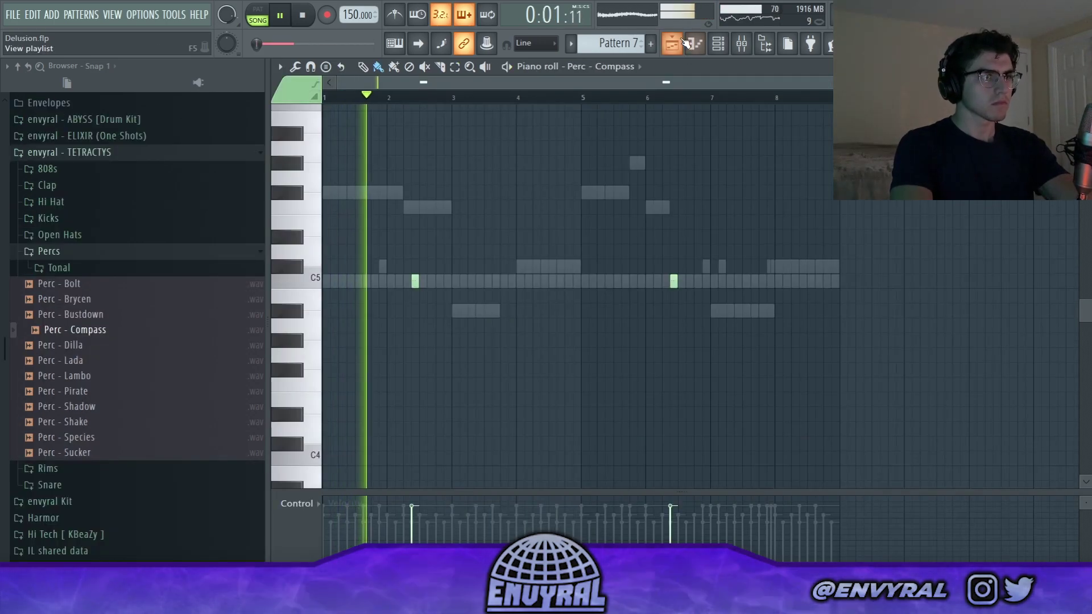
click(671, 43)
click(639, 110)
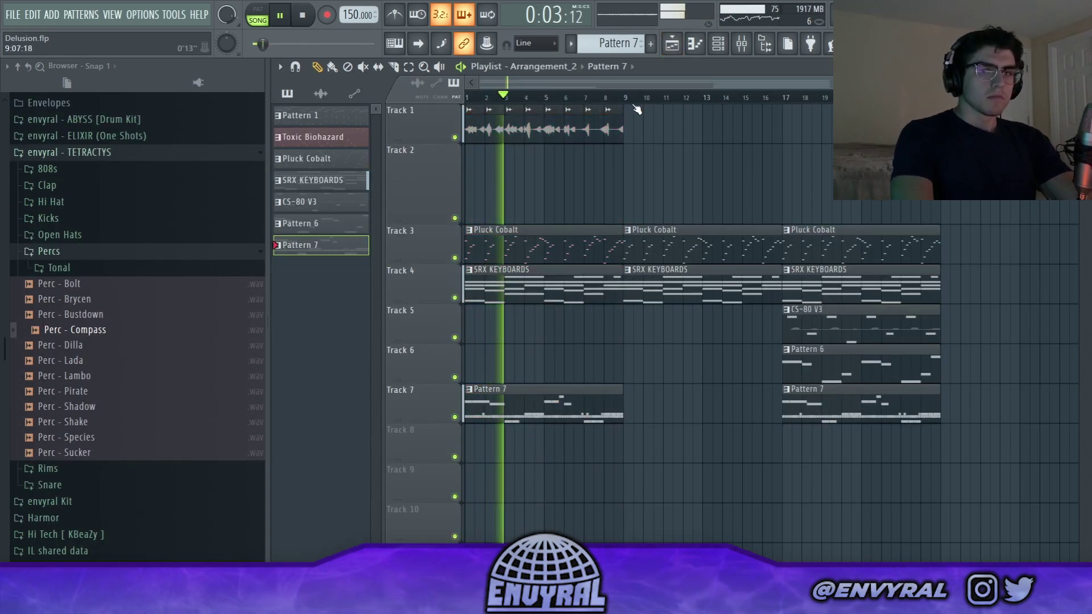